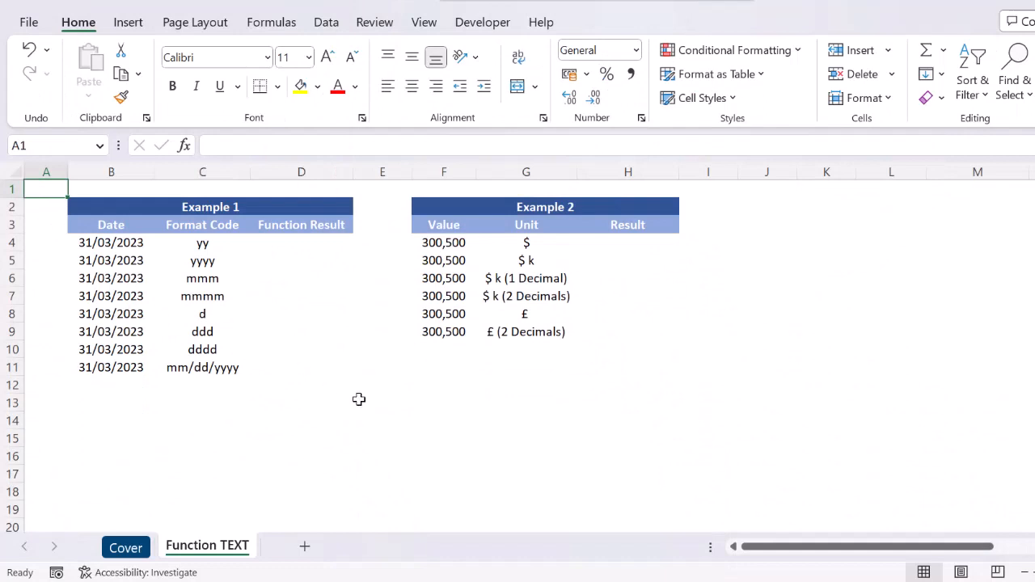
{"action": "left_click", "coordinate": [342, 386]}
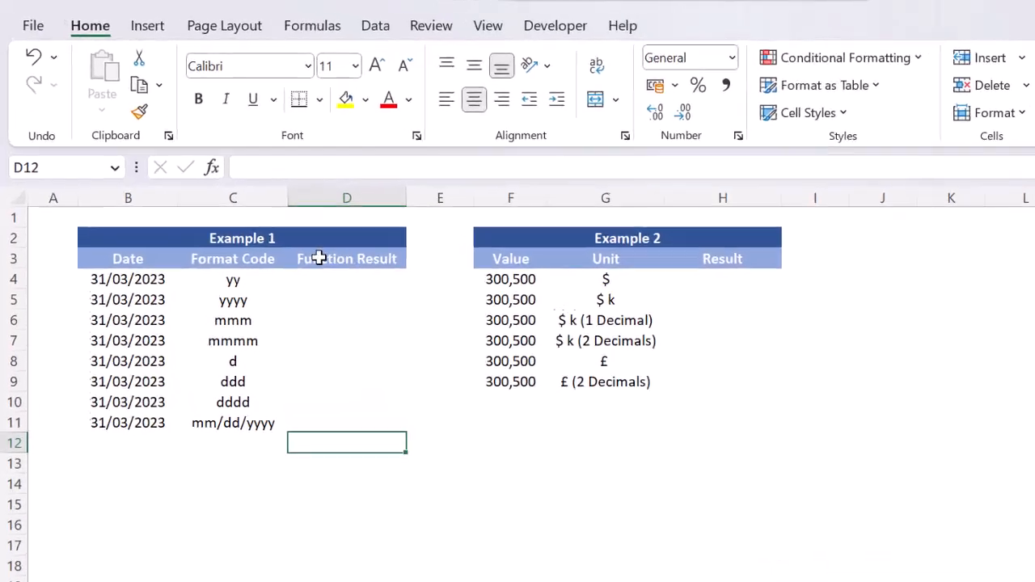
{"action": "left_click", "coordinate": [262, 208]}
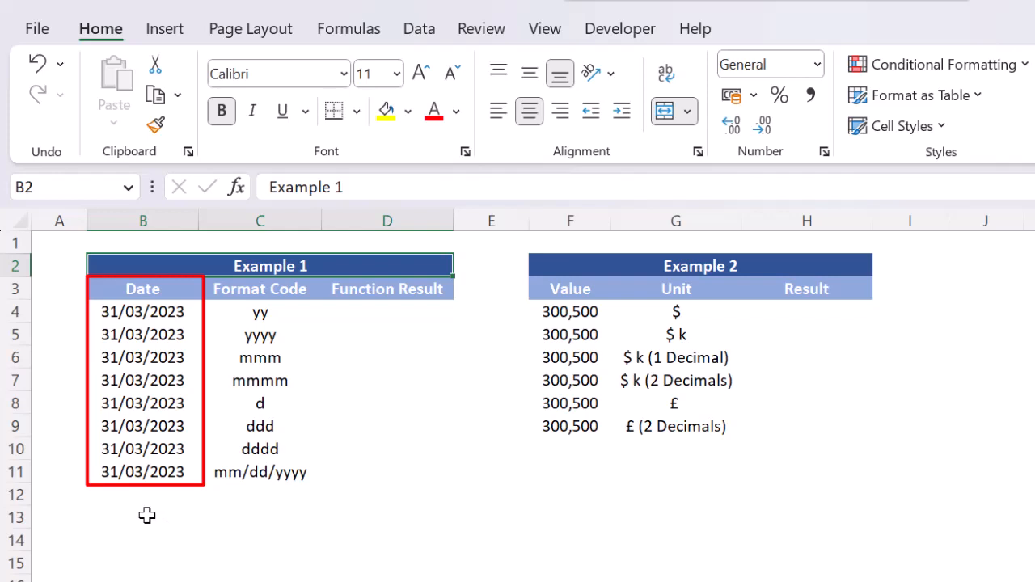
Enter the formula =TEXT(B4,"yy") in cell D4, the first Function Result cell of Example 1.
{"action": "left_click", "coordinate": [411, 317]}
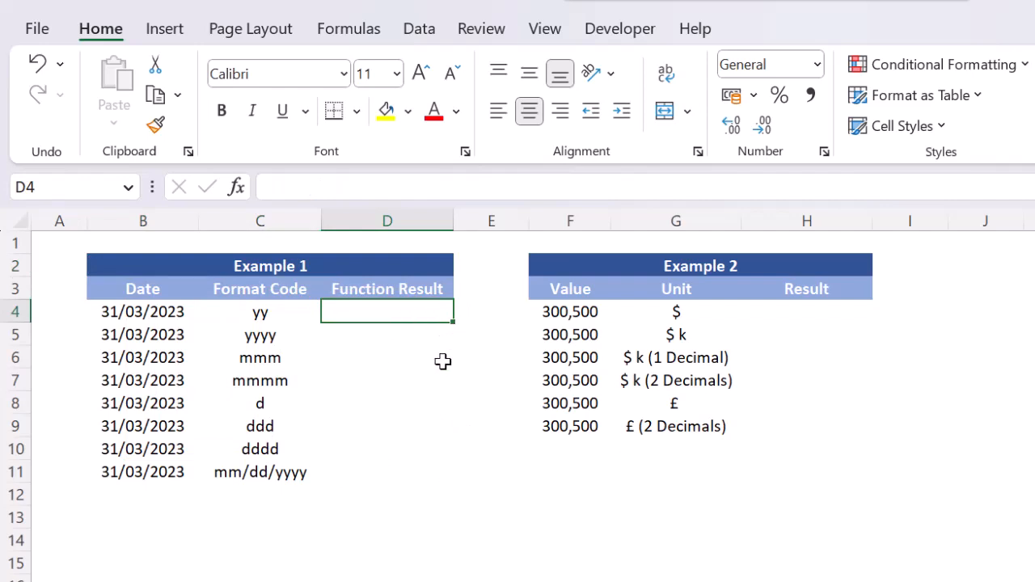
{"action": "key", "text": "F2"}
{"action": "type", "text": "=text"}
{"action": "key", "text": "Tab"}
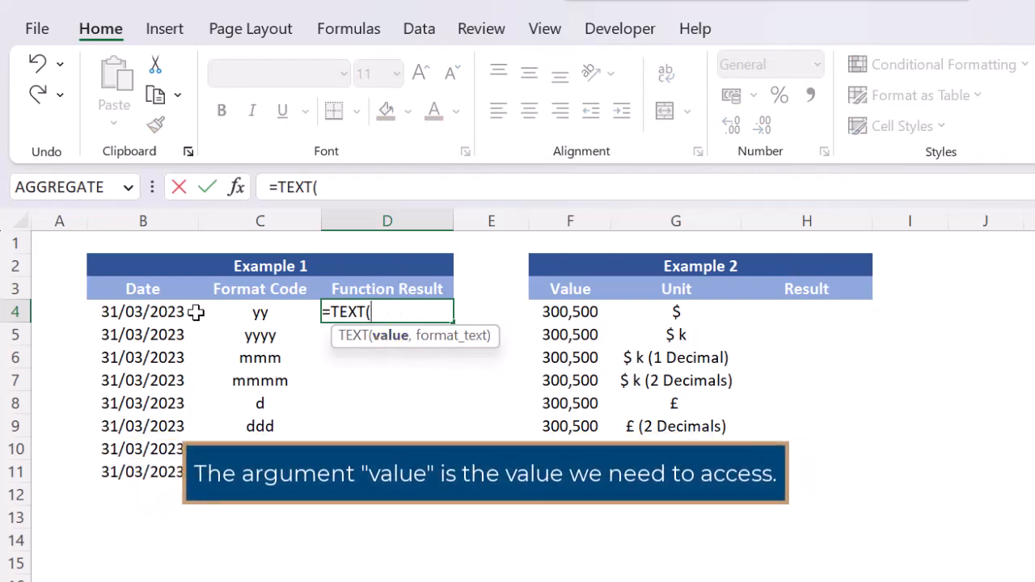
{"action": "left_click", "coordinate": [166, 314]}
{"action": "type", "text": ",\"yy"}
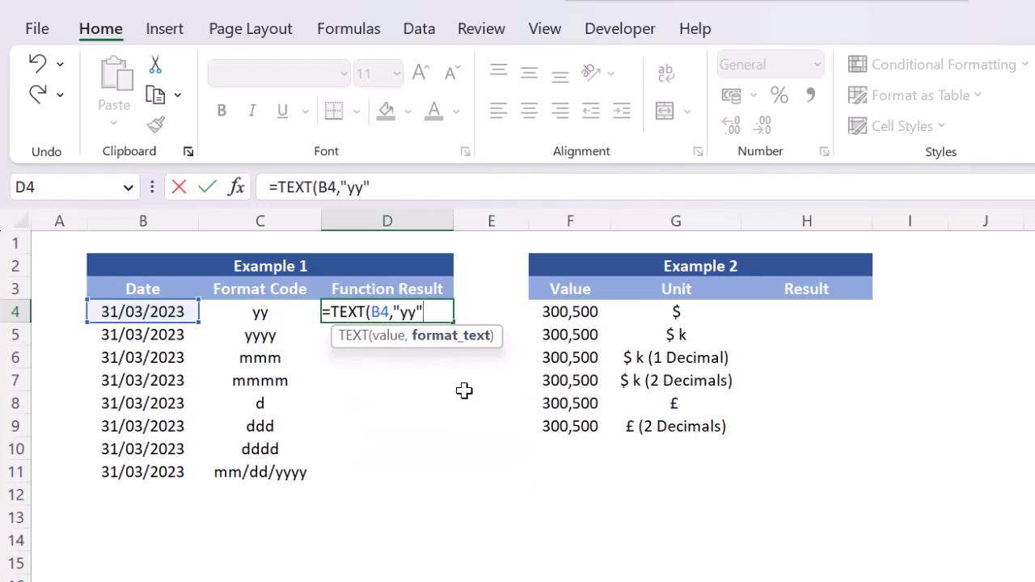
{"action": "type", "text": ")"}
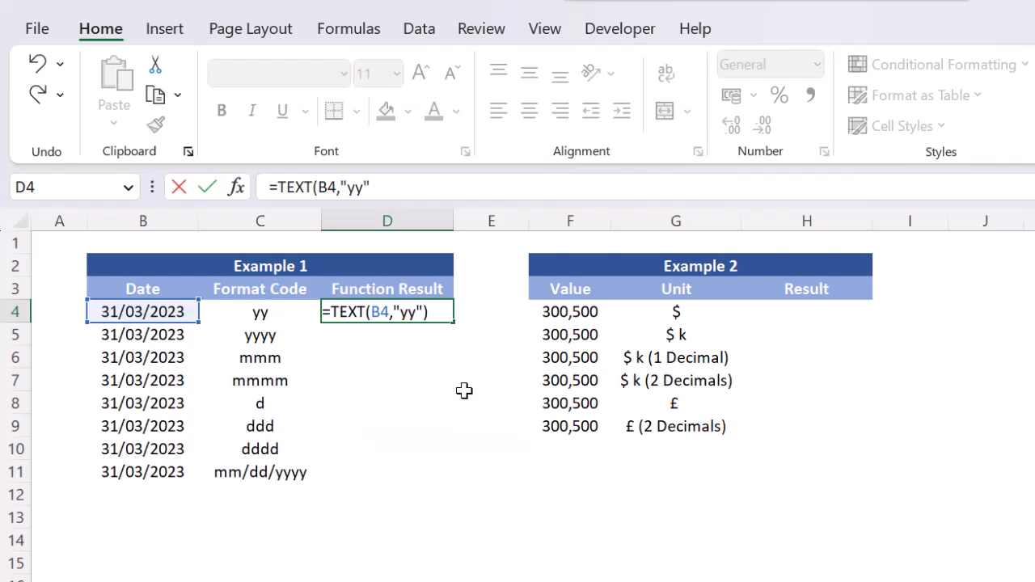
{"action": "key", "text": "Return"}
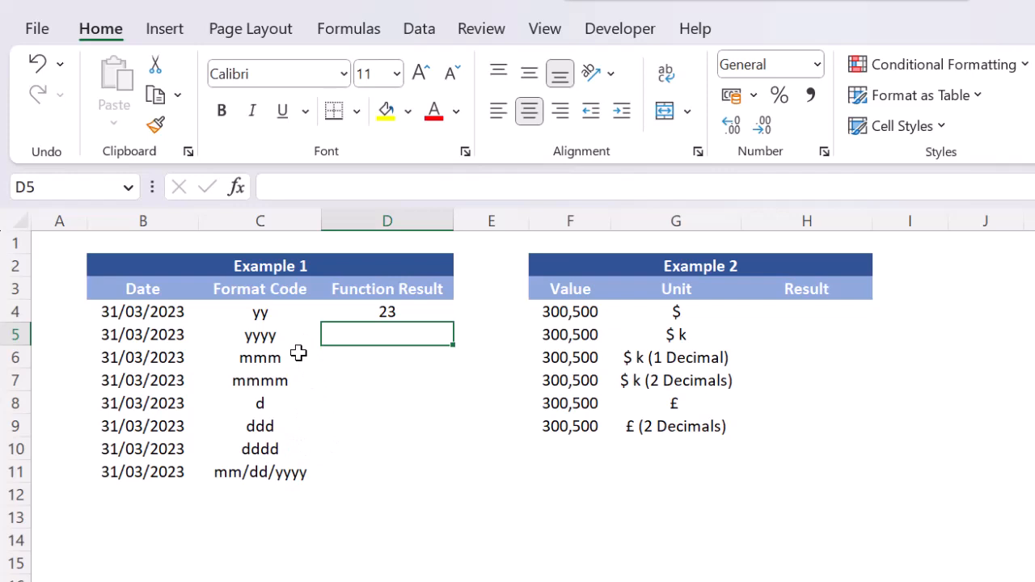
Fill the TEXT formula from D4 down through D11 in the Function Result column.
{"action": "key", "text": "Up"}
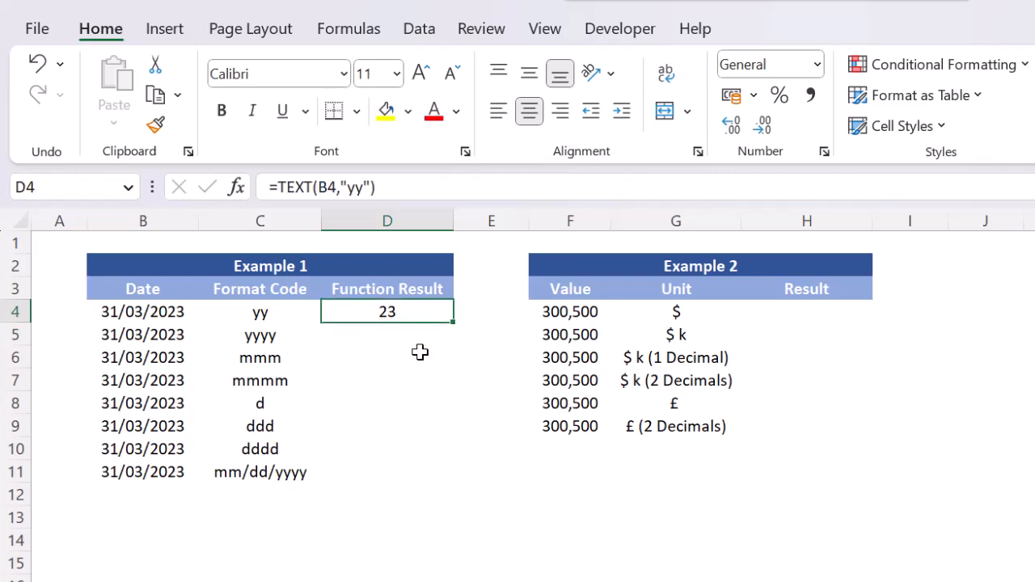
{"action": "key", "text": "shift+Down"}
{"action": "key", "text": "shift+Down"}
{"action": "key", "text": "shift+Down"}
{"action": "key", "text": "shift+Down"}
{"action": "key", "text": "shift+Down"}
{"action": "key", "text": "shift+Down"}
{"action": "key", "text": "shift+Down"}
{"action": "key", "text": "F2"}
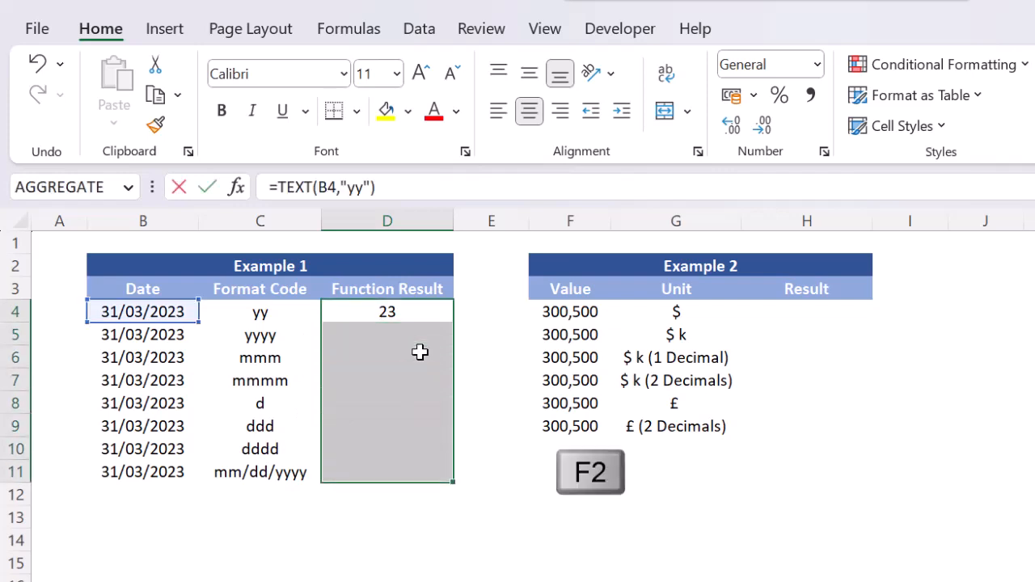
{"action": "key", "text": "ctrl+Return"}
Change the format code in D5's TEXT formula to "yyyy".
{"action": "key", "text": "Down"}
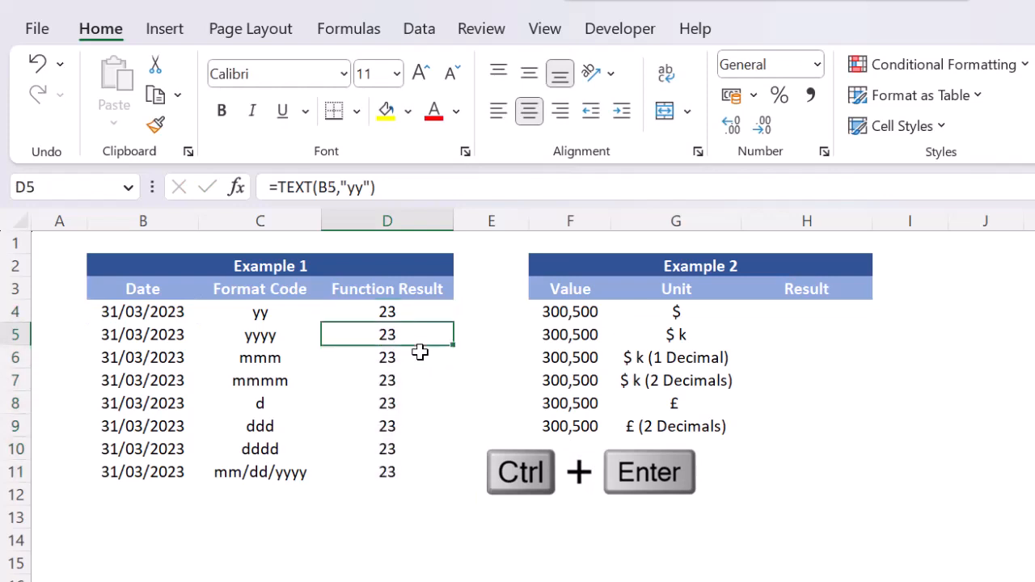
{"action": "key", "text": "F2"}
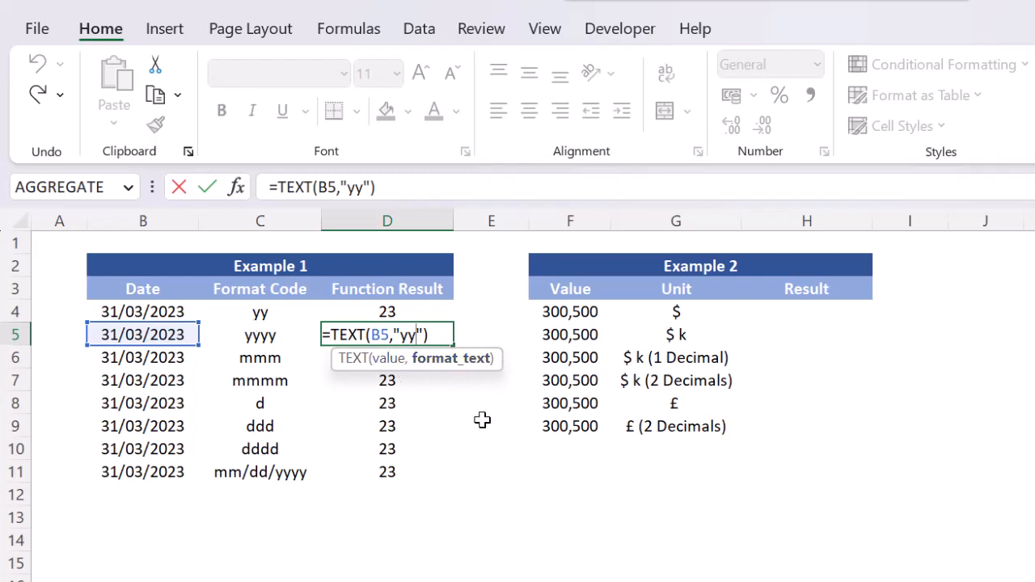
{"action": "type", "text": "yy"}
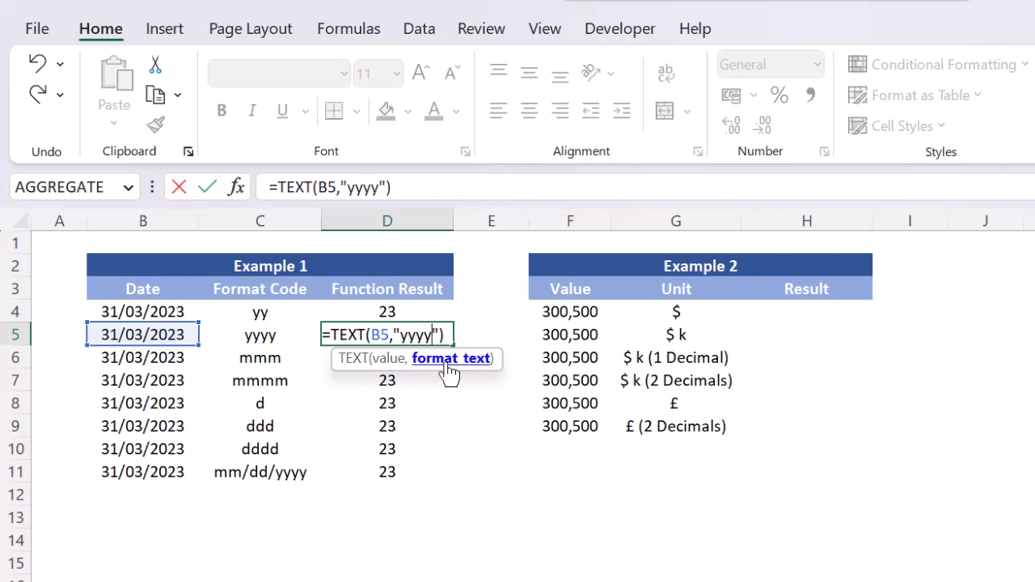
{"action": "key", "text": "Return"}
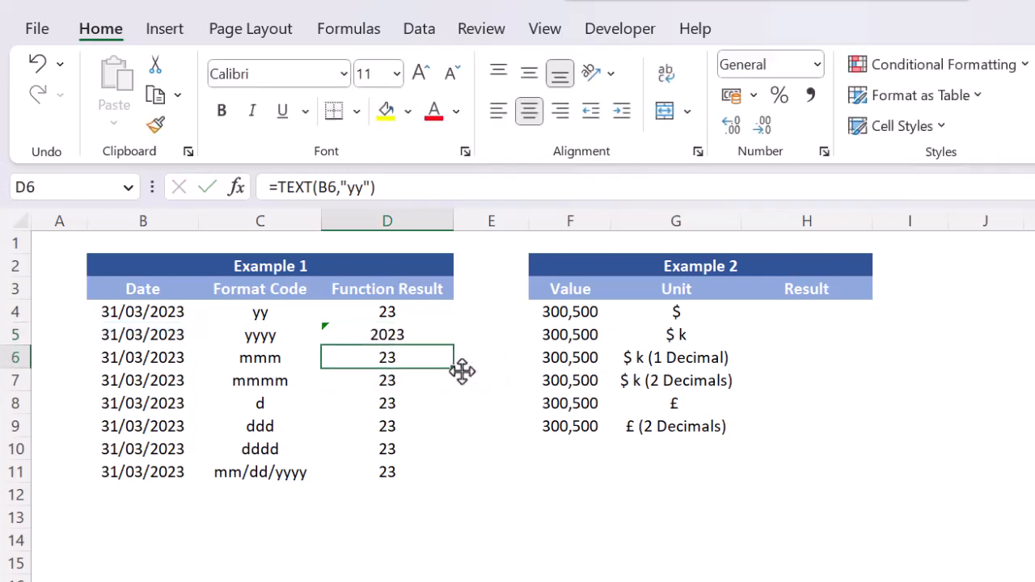
Change the format code in D6's TEXT formula to "mmm".
{"action": "left_click", "coordinate": [243, 358]}
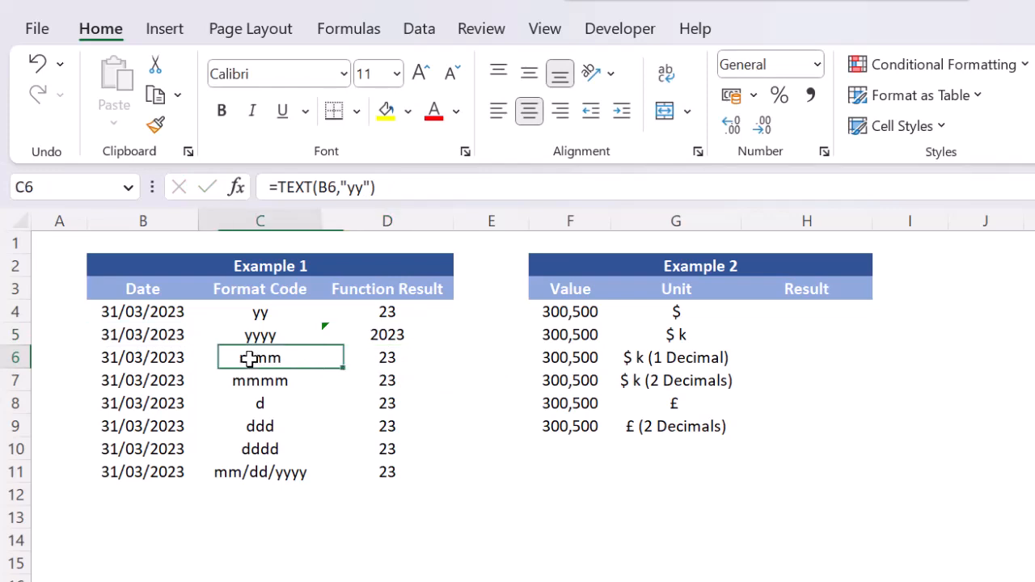
{"action": "key", "text": "Right"}
{"action": "key", "text": "F2"}
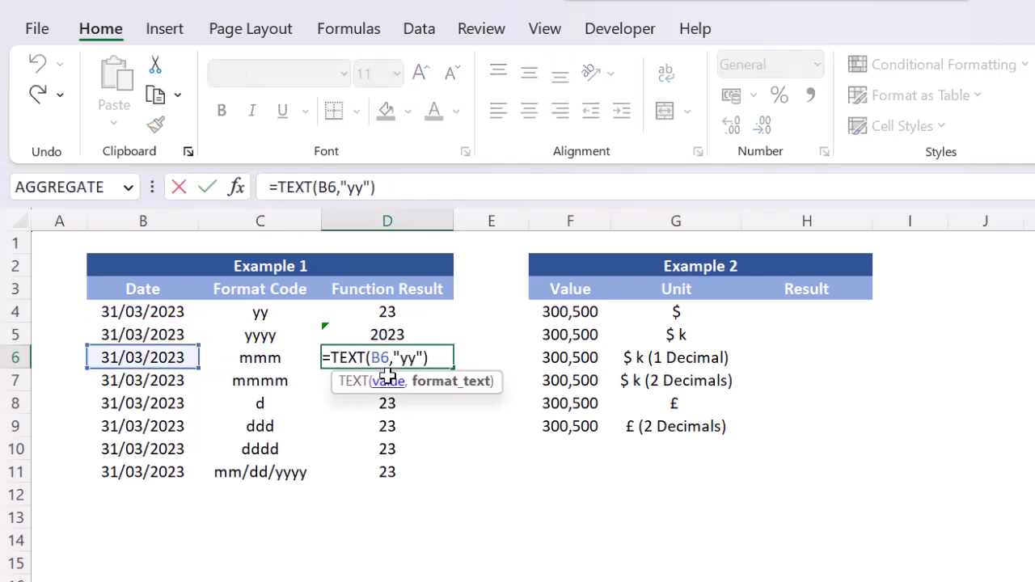
{"action": "key", "text": "shift+Left"}
{"action": "key", "text": "shift+Left"}
{"action": "type", "text": "mmm"}
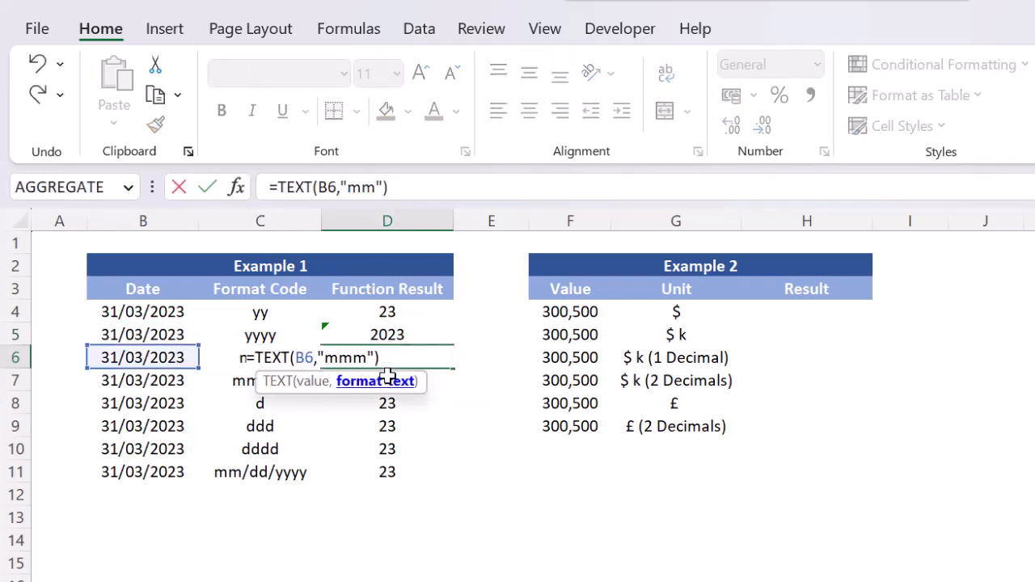
{"action": "key", "text": "Return"}
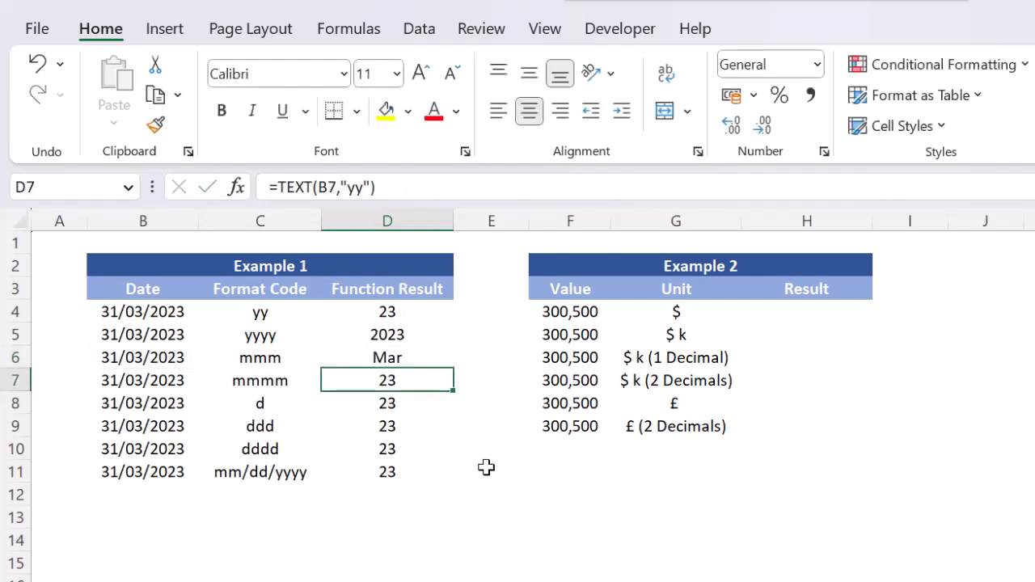
Change the format code in D7's TEXT formula to "mmmm".
{"action": "key", "text": "F2"}
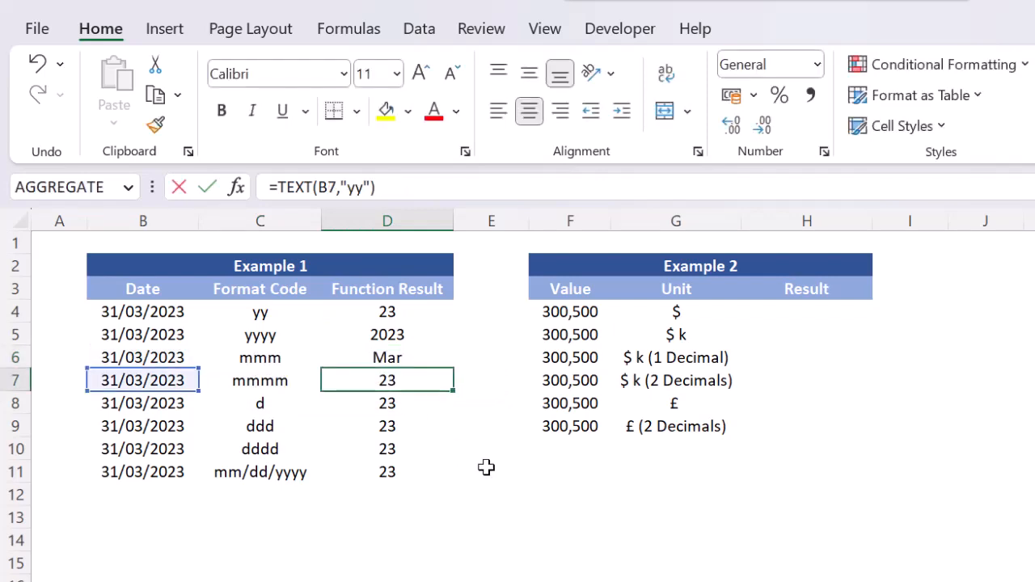
{"action": "key", "text": "shift+Left"}
{"action": "key", "text": "shift+Left"}
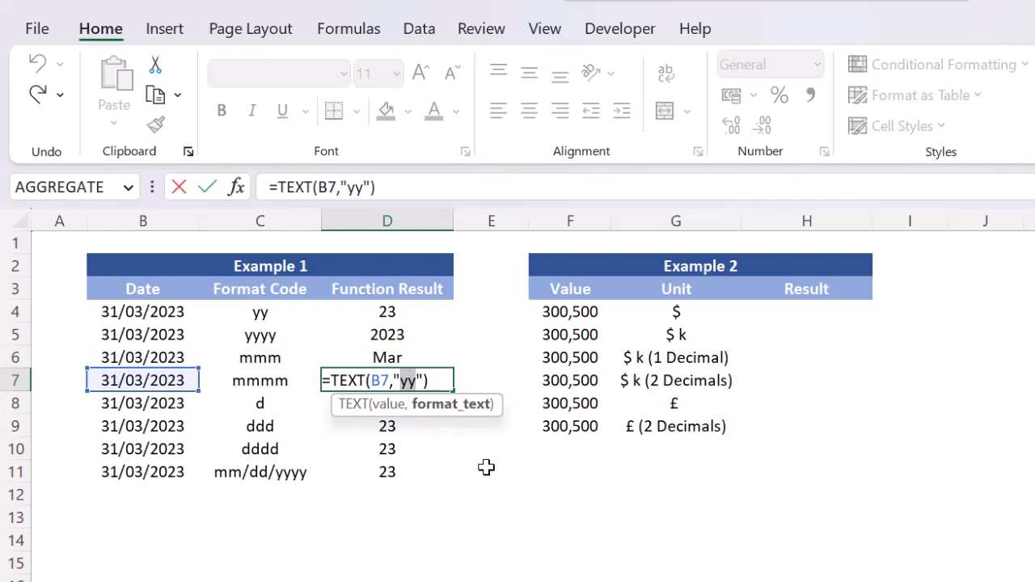
{"action": "type", "text": "mmmm"}
{"action": "key", "text": "Return"}
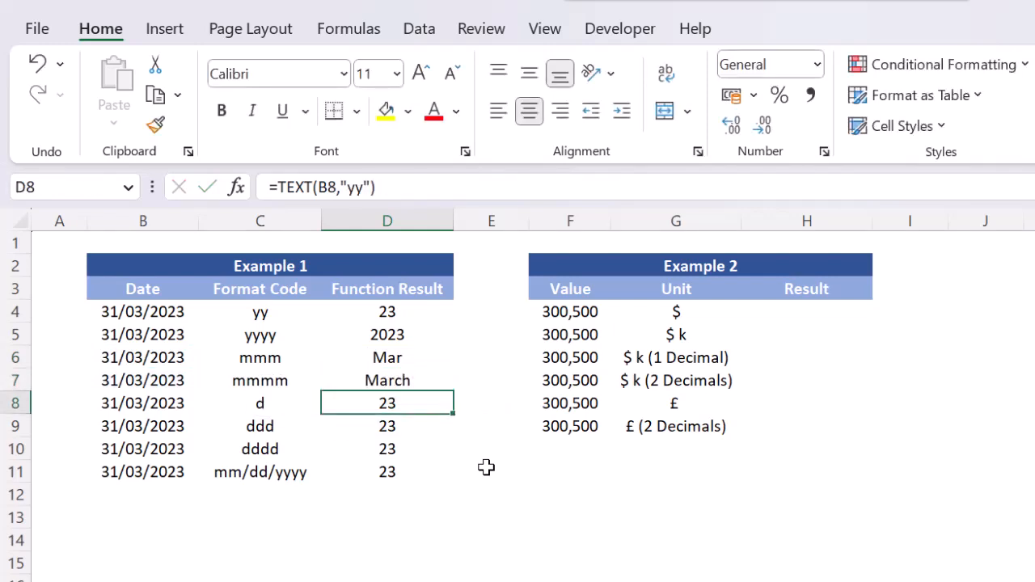
Change the format code in D8's TEXT formula to "d".
{"action": "key", "text": "F2"}
{"action": "key", "text": "Left"}
{"action": "key", "text": "Left"}
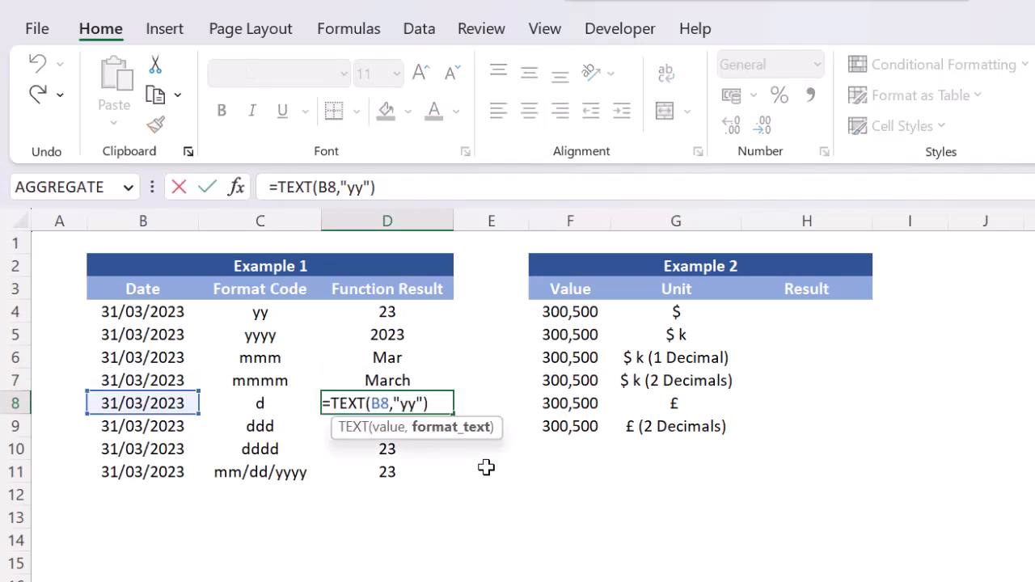
{"action": "key", "text": "shift+Left"}
{"action": "key", "text": "shift+Left"}
{"action": "type", "text": "d"}
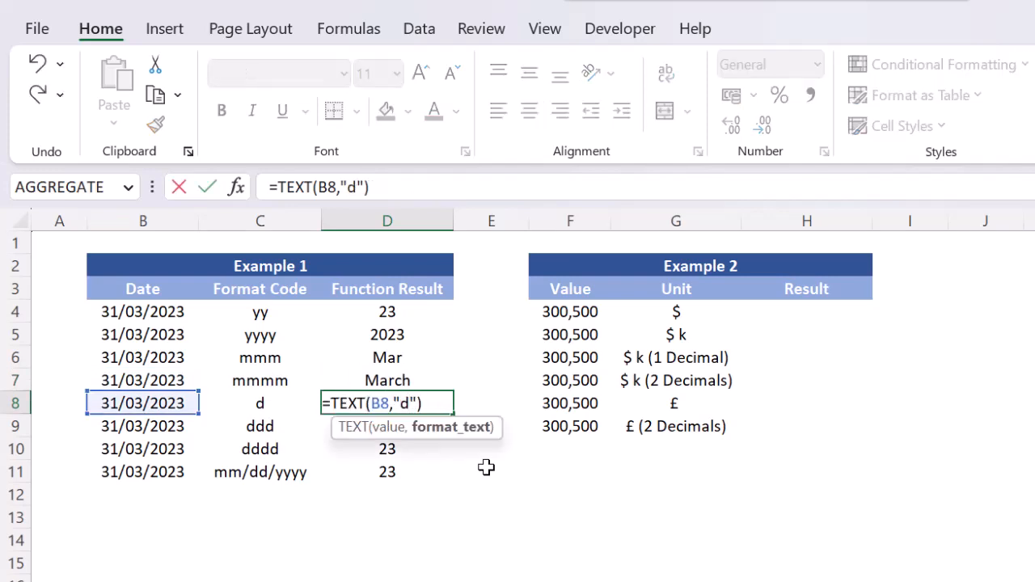
{"action": "key", "text": "Return"}
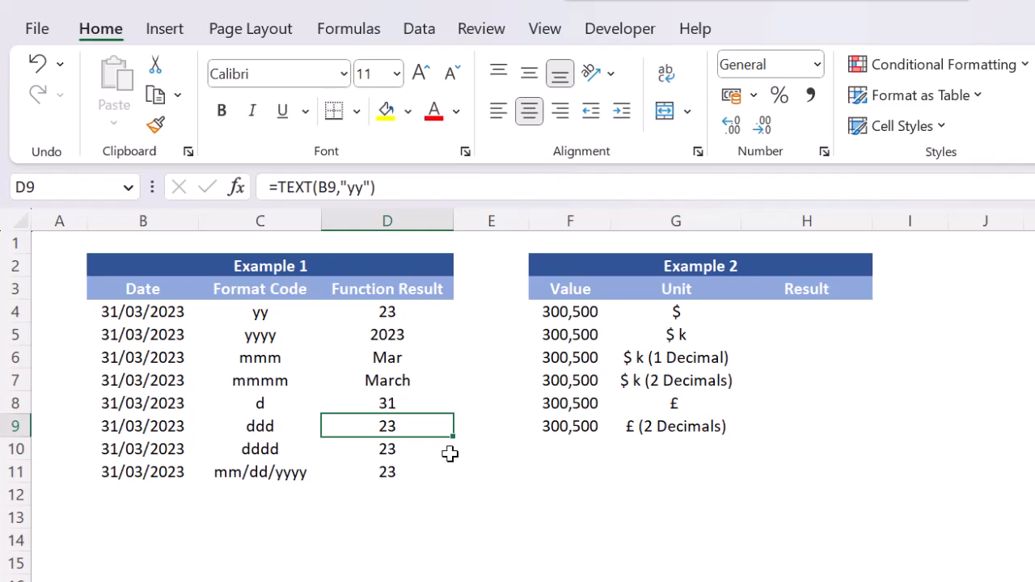
Change the format code in D9's TEXT formula to "ddd".
{"action": "key", "text": "F2"}
{"action": "key", "text": "Left"}
{"action": "key", "text": "Left"}
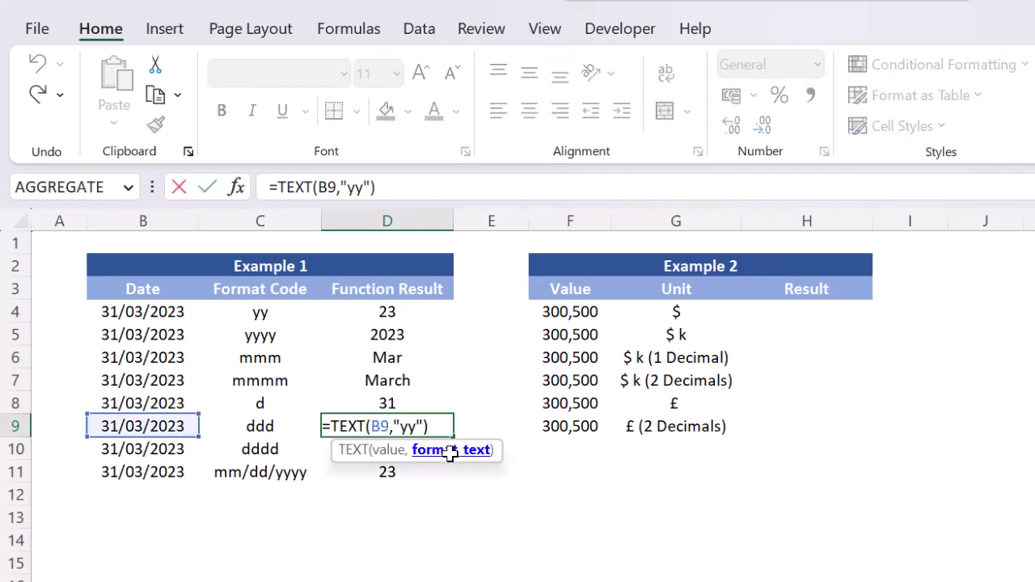
{"action": "key", "text": "shift+Left"}
{"action": "key", "text": "shift+Left"}
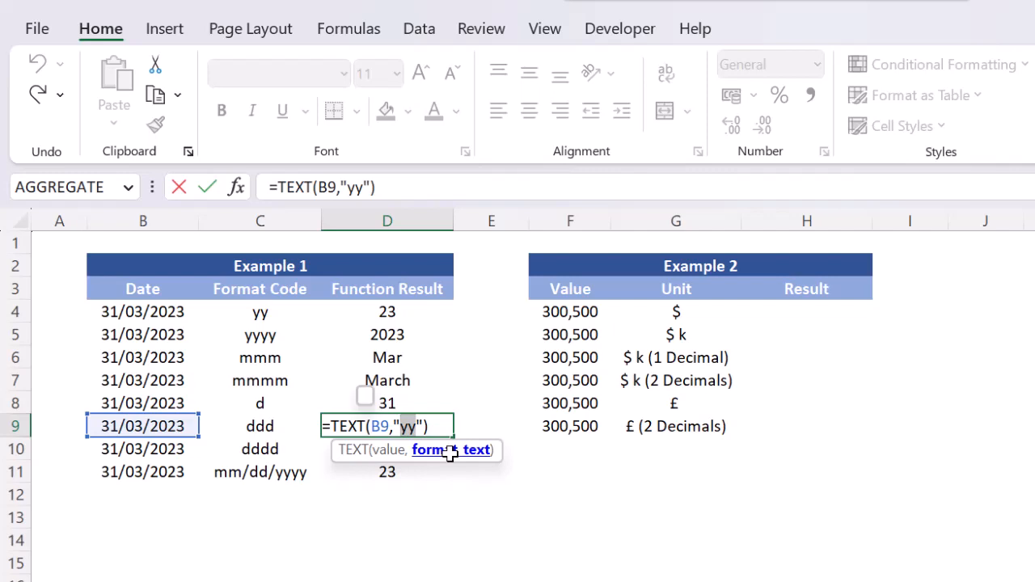
{"action": "type", "text": "ddd"}
{"action": "key", "text": "Return"}
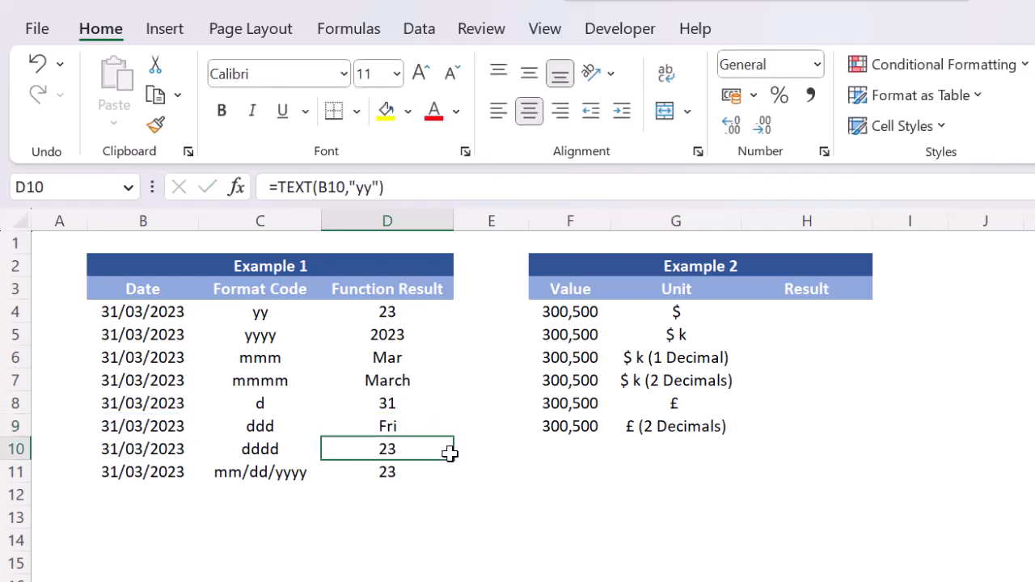
Change the format code in D10's TEXT formula to "dddd".
{"action": "key", "text": "F2"}
{"action": "key", "text": "Left"}
{"action": "key", "text": "shift+Left"}
{"action": "key", "text": "shift+Left"}
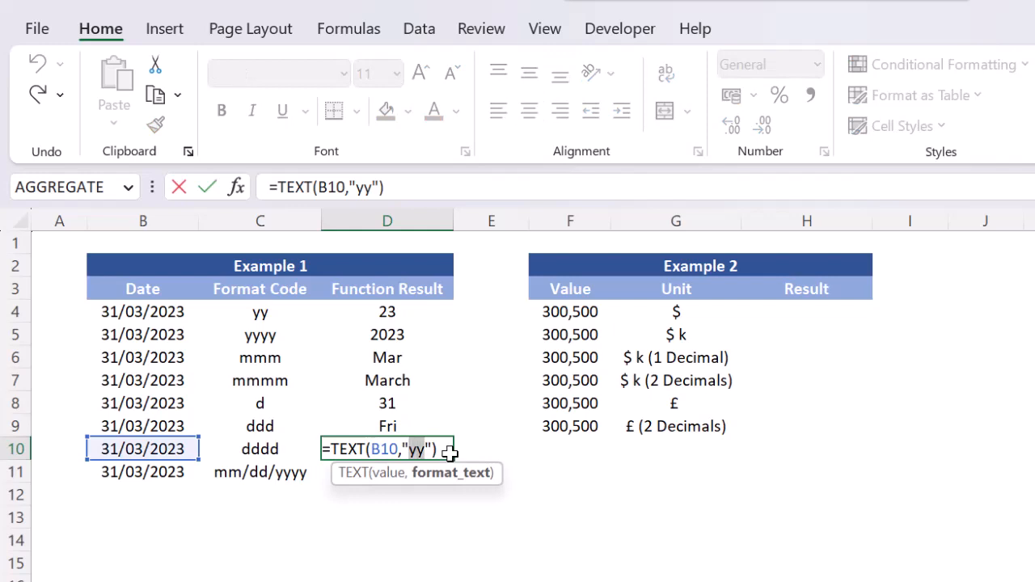
{"action": "type", "text": "dddd"}
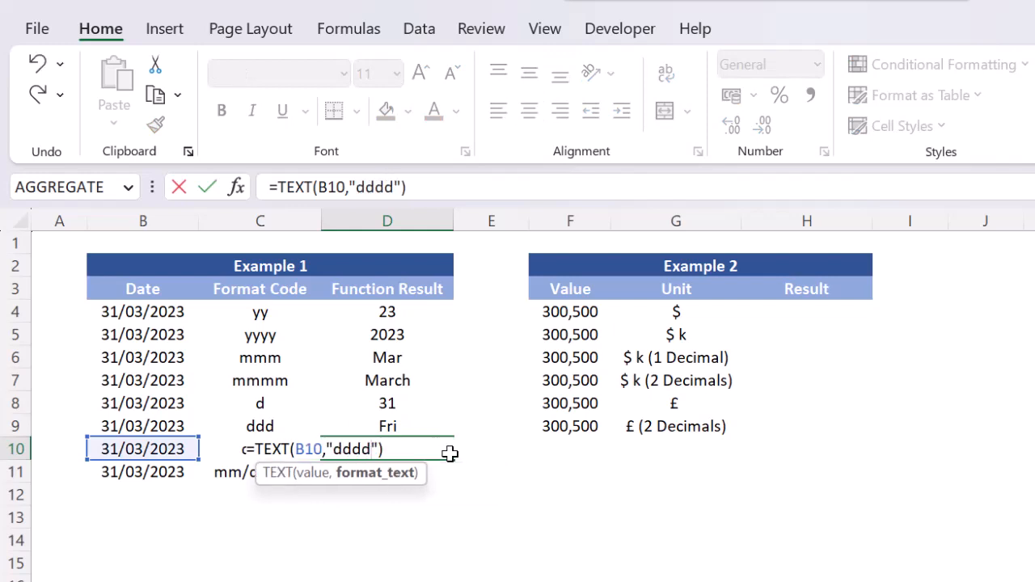
{"action": "key", "text": "Return"}
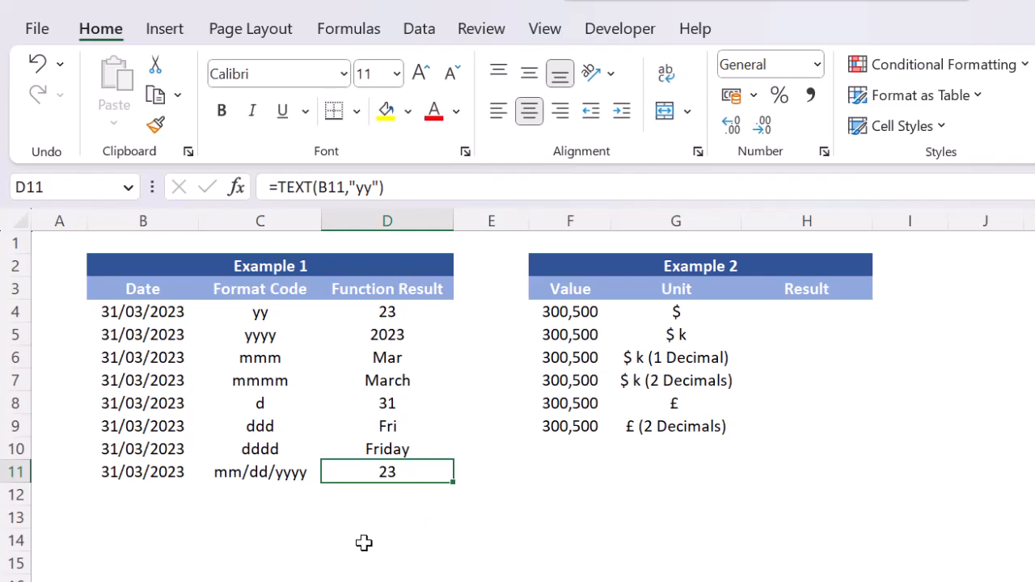
Change the format code in D11's TEXT formula to "mm/dd/yyyy".
{"action": "key", "text": "F2"}
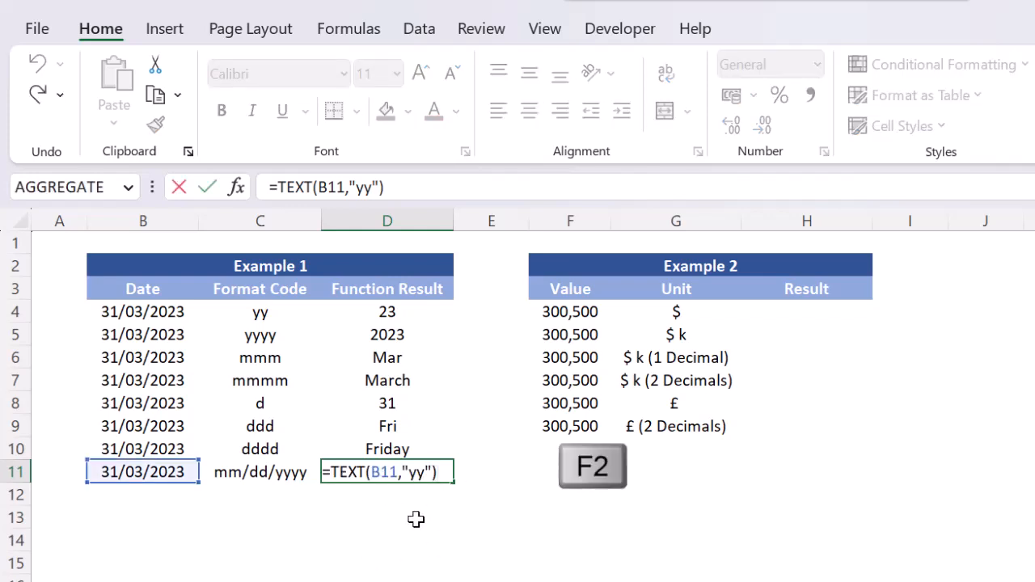
{"action": "key", "text": "Left"}
{"action": "key", "text": "Left"}
{"action": "key", "text": "shift+Left"}
{"action": "key", "text": "shift+Left"}
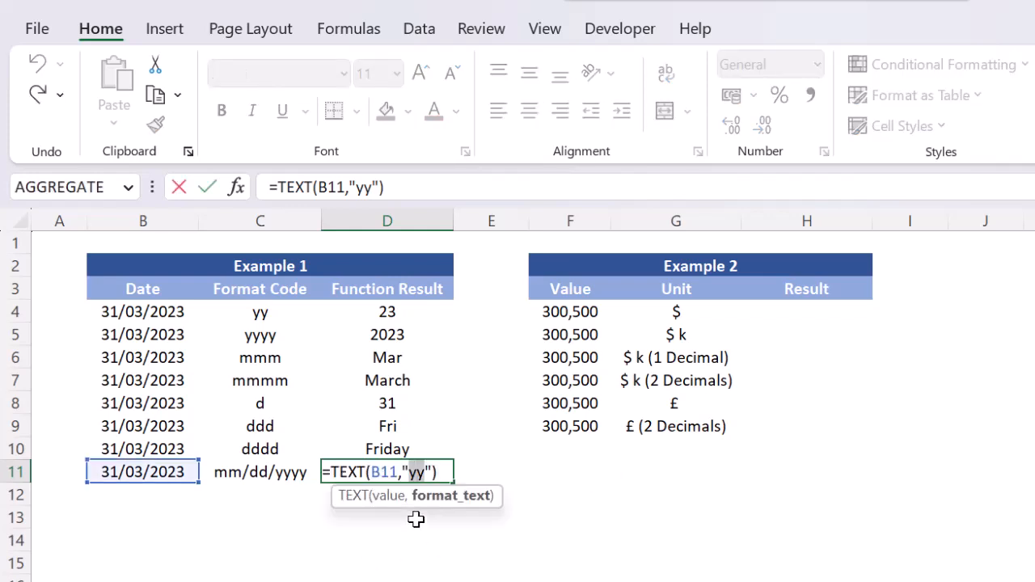
{"action": "key", "text": "BackSpace"}
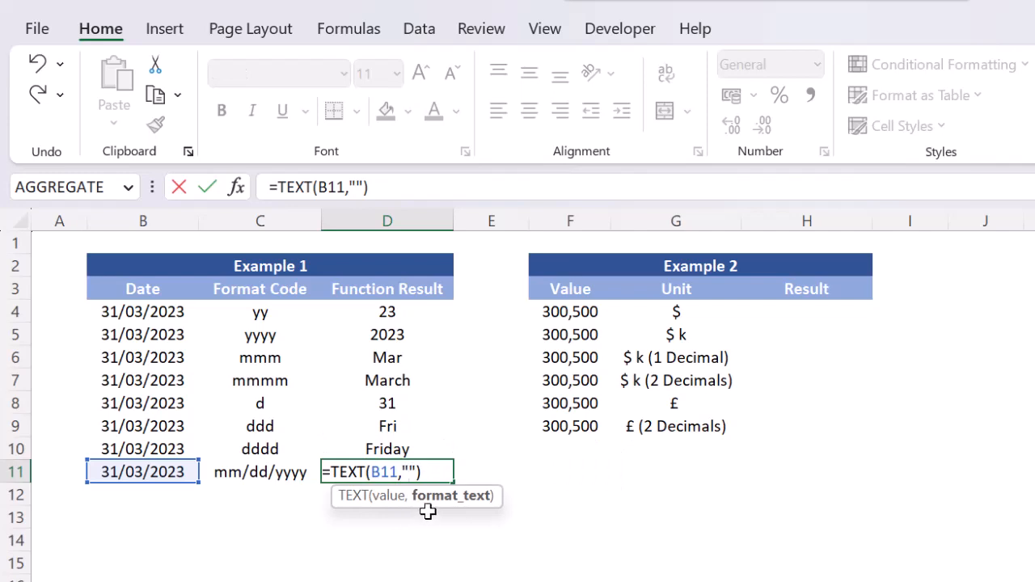
{"action": "type", "text": "mm/dd/yyyy"}
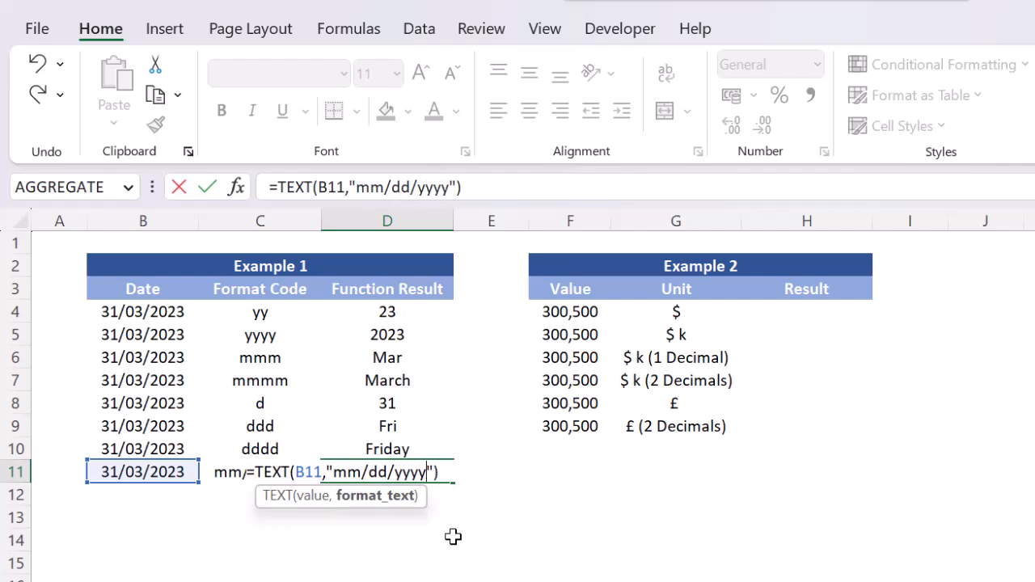
{"action": "key", "text": "Return"}
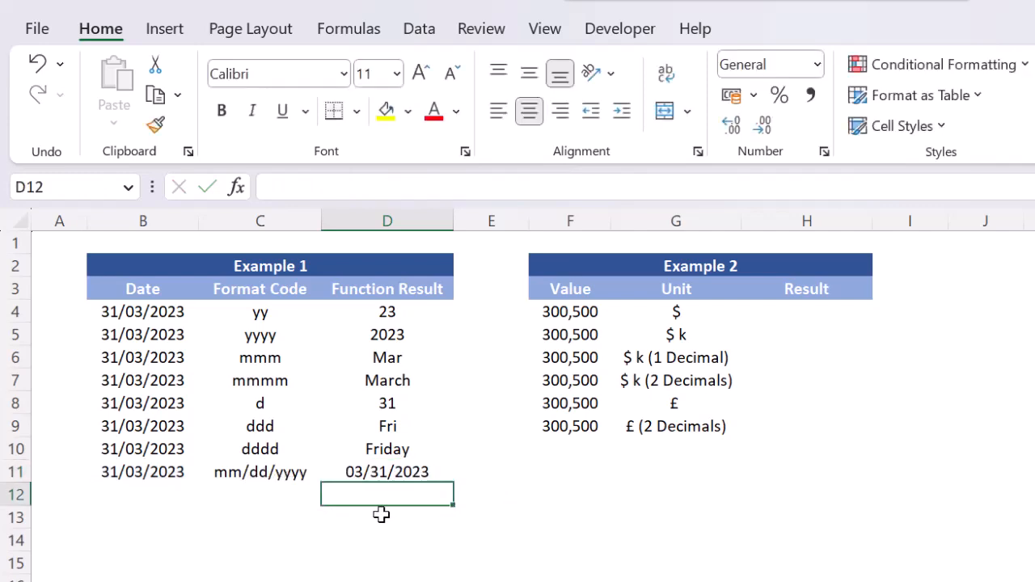
{"action": "left_click", "coordinate": [391, 515]}
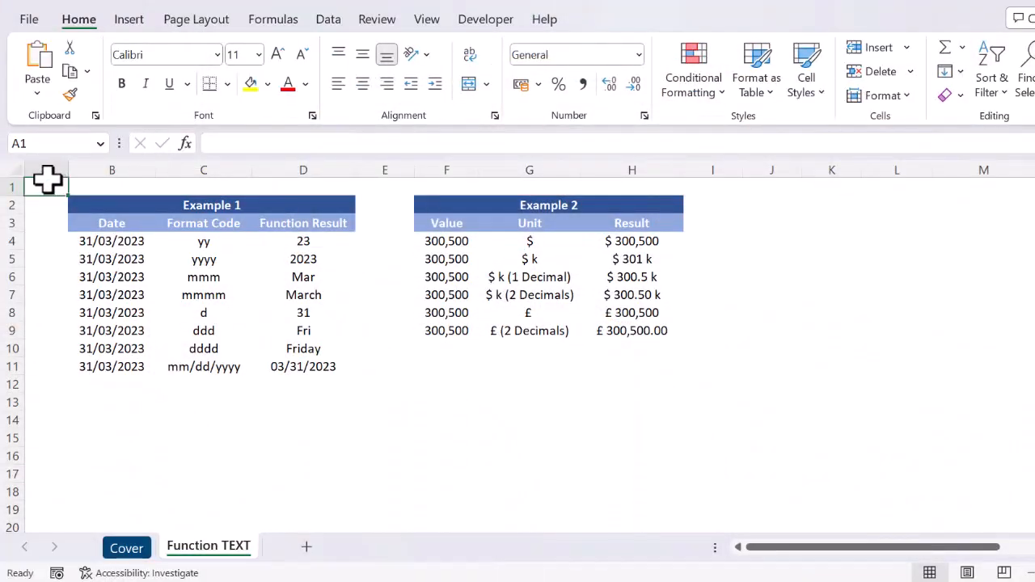
Clear the Function Result cells D4:D11 in the Example 1 table.
{"action": "left_click", "coordinate": [340, 241]}
{"action": "key", "text": "ctrl+shift+Down"}
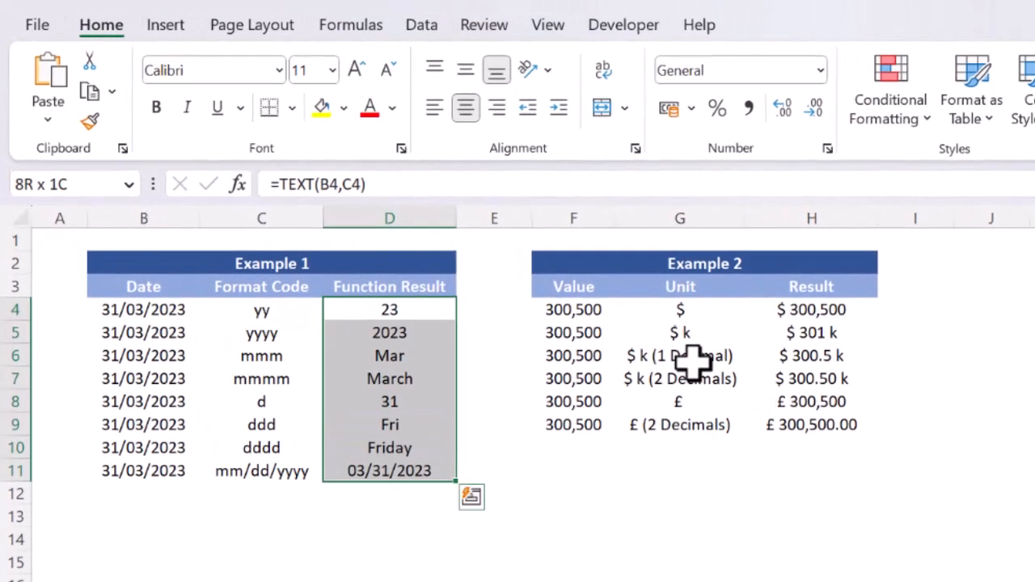
{"action": "key", "text": "Delete"}
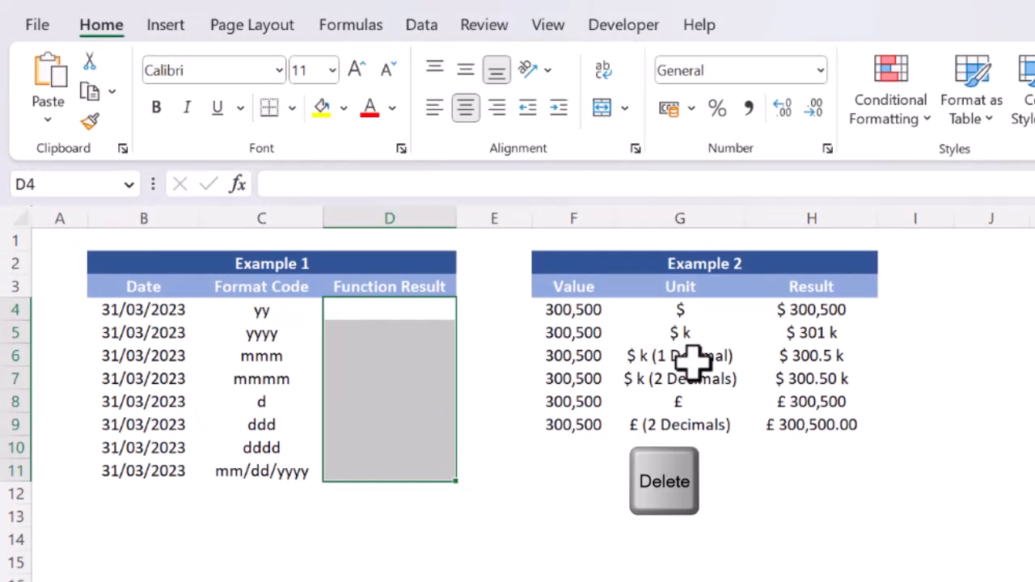
Enter the formula =TEXT(B4,C4) in D4, taking the format code from the Format Code column.
{"action": "left_click", "coordinate": [409, 308]}
{"action": "type", "text": "=text"}
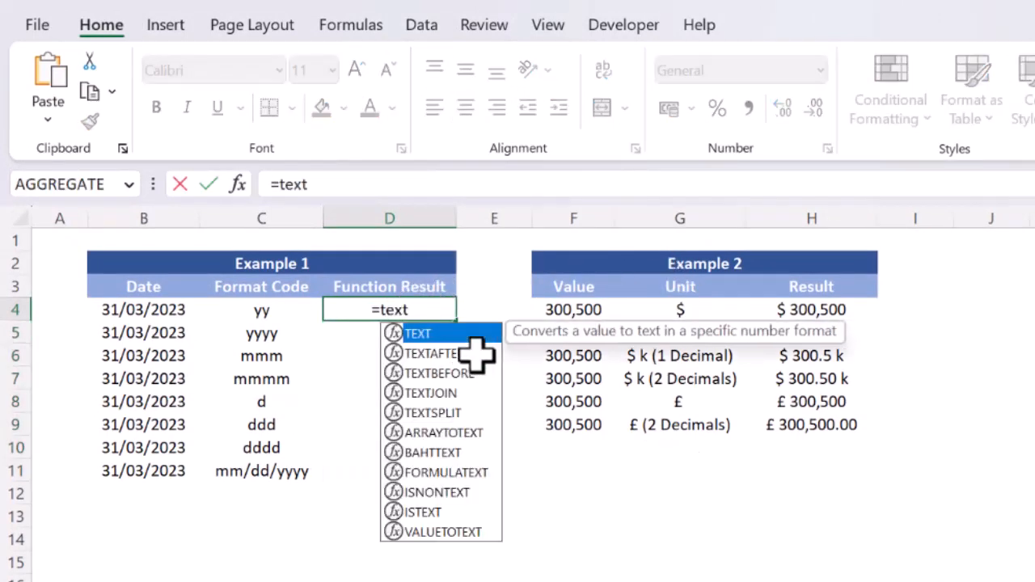
{"action": "key", "text": "Tab"}
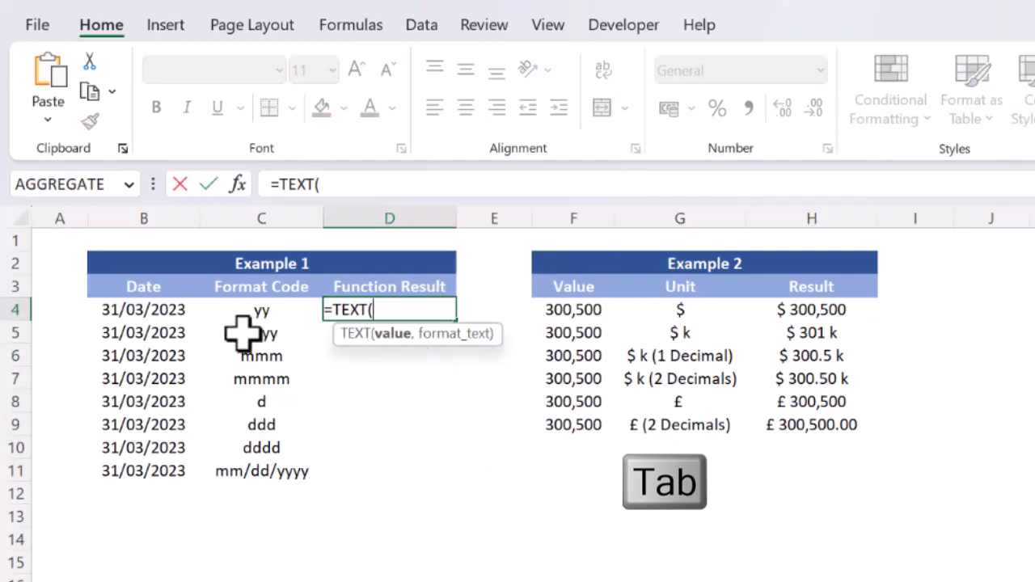
{"action": "left_click", "coordinate": [155, 309]}
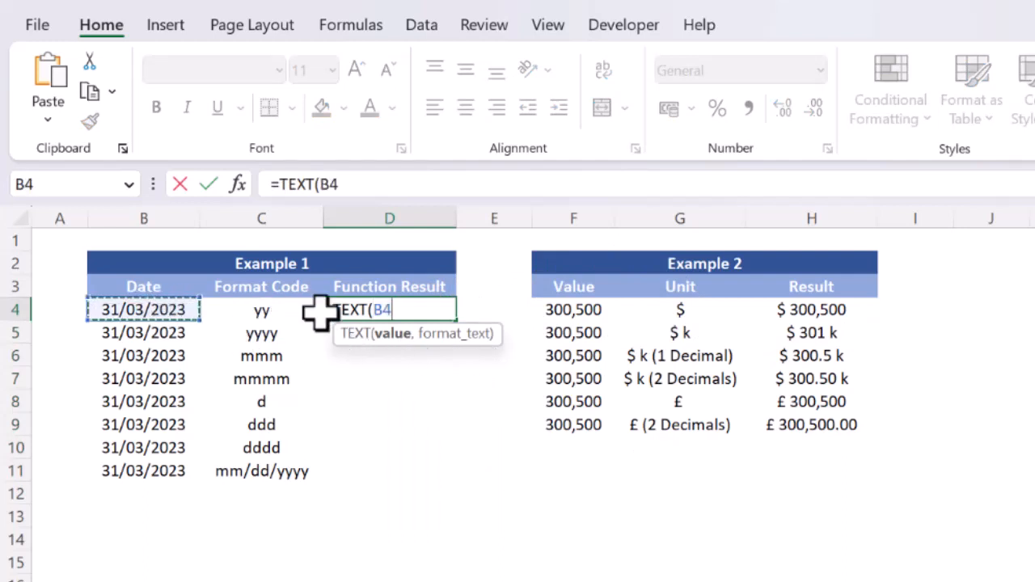
{"action": "type", "text": ","}
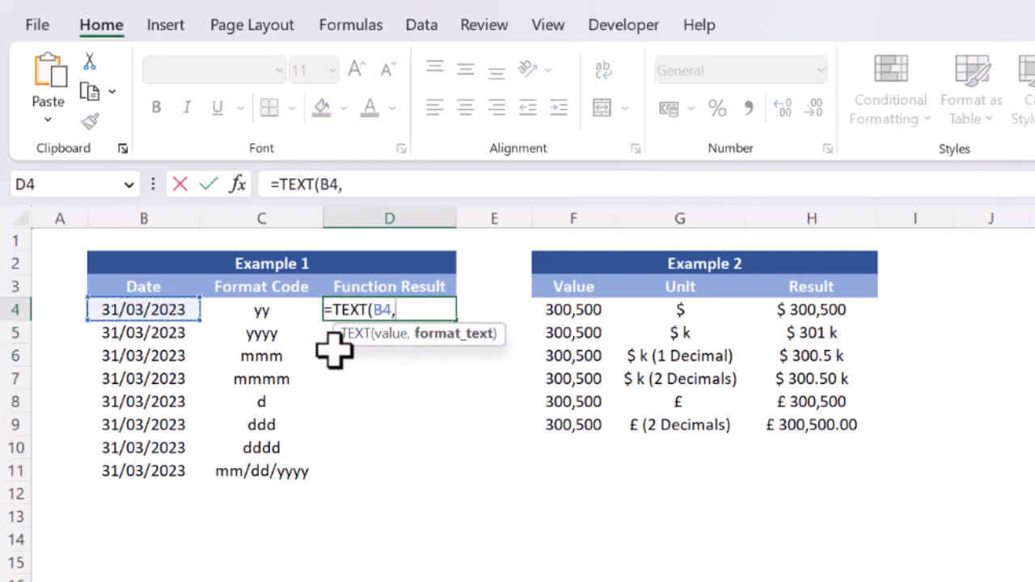
{"action": "left_click", "coordinate": [271, 315]}
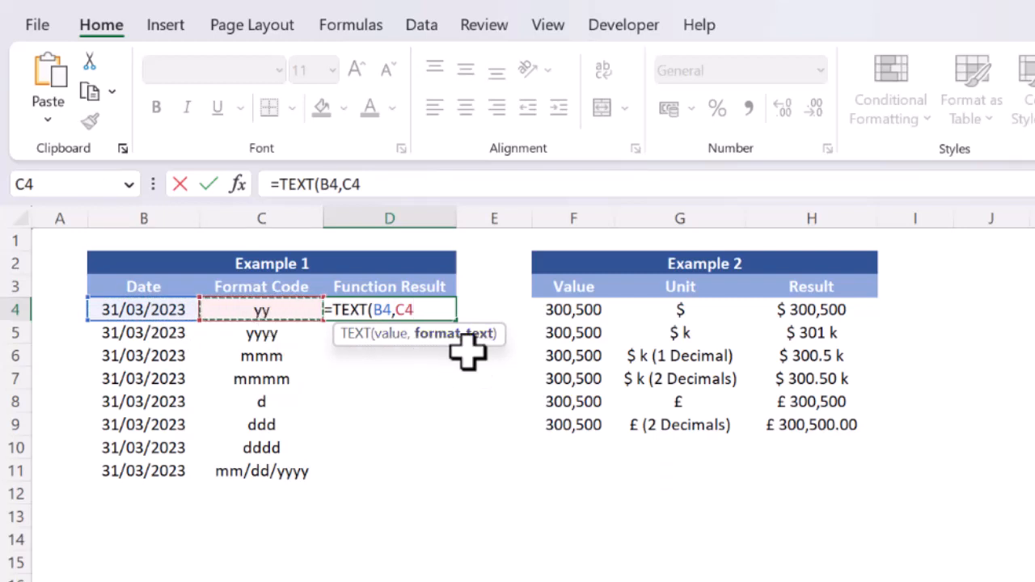
{"action": "type", "text": ")"}
{"action": "key", "text": "Return"}
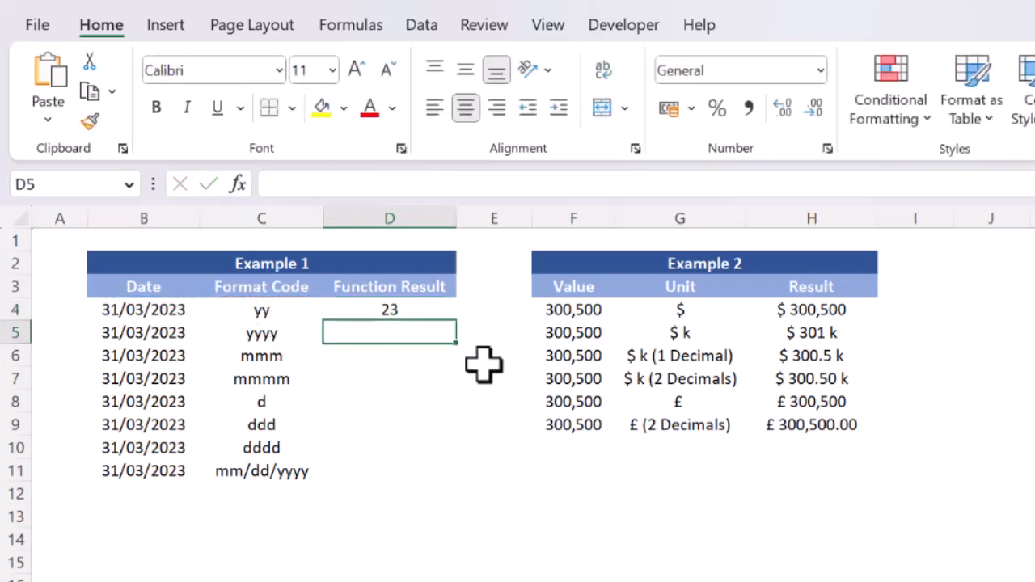
Fill D4's TEXT formula down through D11.
{"action": "key", "text": "Up"}
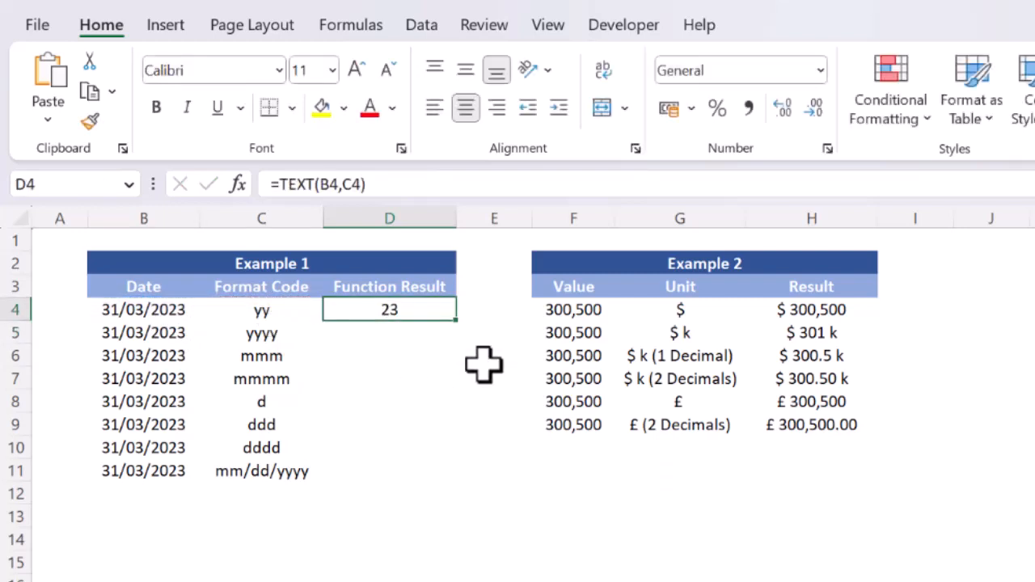
{"action": "key", "text": "shift+Down"}
{"action": "key", "text": "shift+Down"}
{"action": "key", "text": "shift+Down"}
{"action": "key", "text": "shift+Down"}
{"action": "key", "text": "shift+Down"}
{"action": "key", "text": "shift+Down"}
{"action": "key", "text": "shift+Down"}
{"action": "key", "text": "F2"}
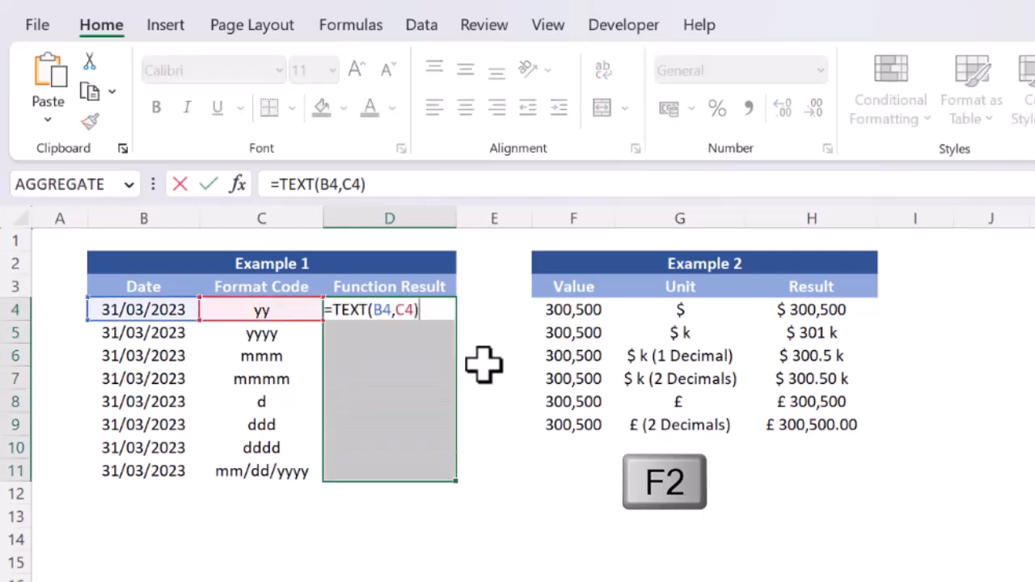
{"action": "key", "text": "ctrl+Return"}
{"action": "left_click", "coordinate": [483, 363]}
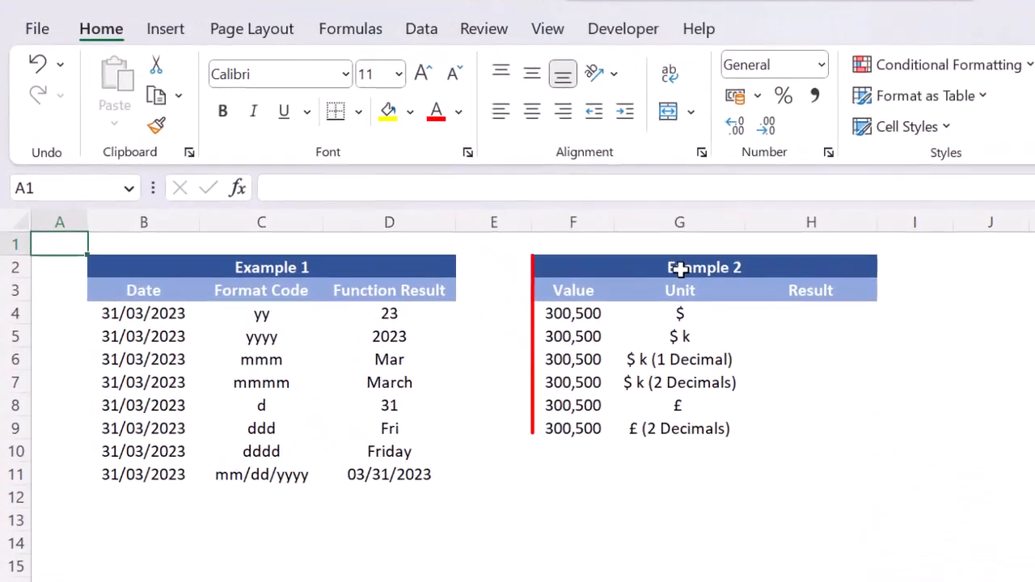
{"action": "left_click", "coordinate": [566, 214]}
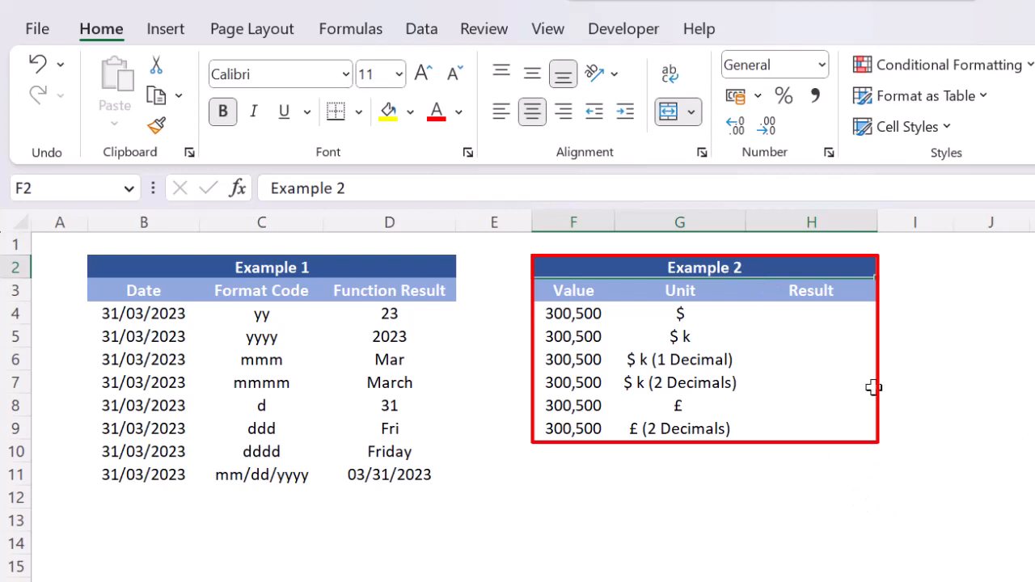
{"action": "left_click", "coordinate": [574, 453]}
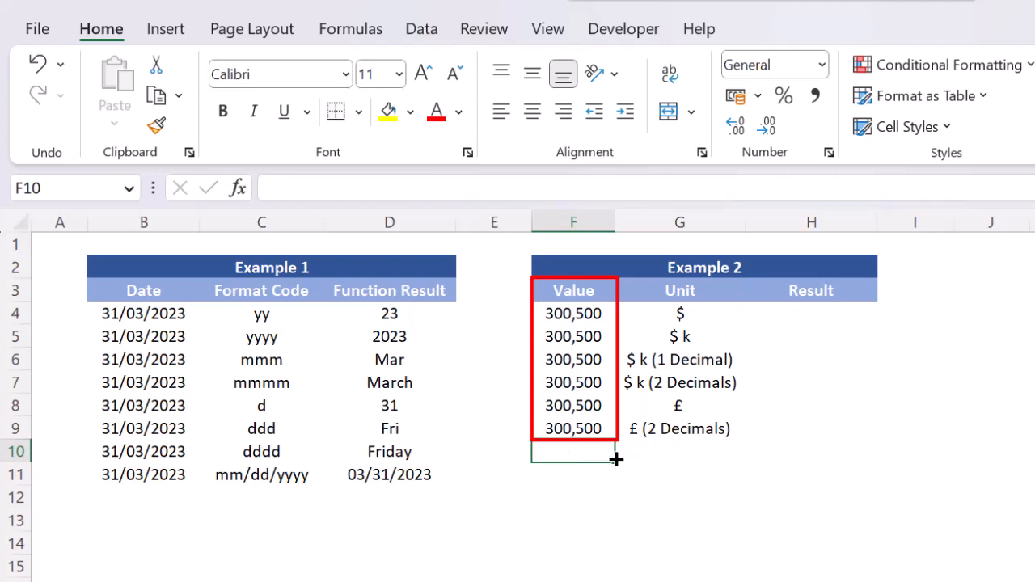
{"action": "left_click", "coordinate": [806, 446]}
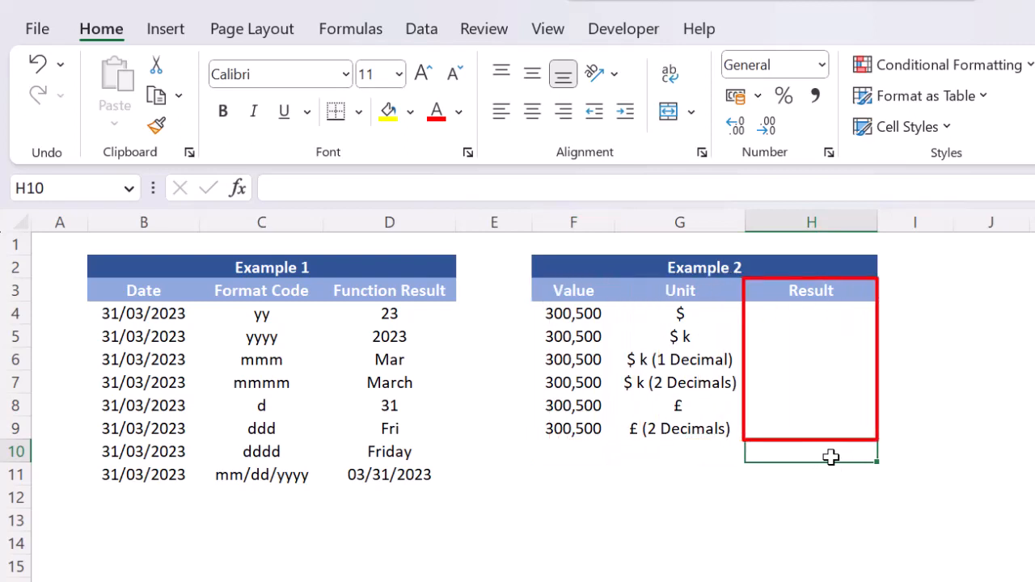
{"action": "left_click", "coordinate": [692, 457]}
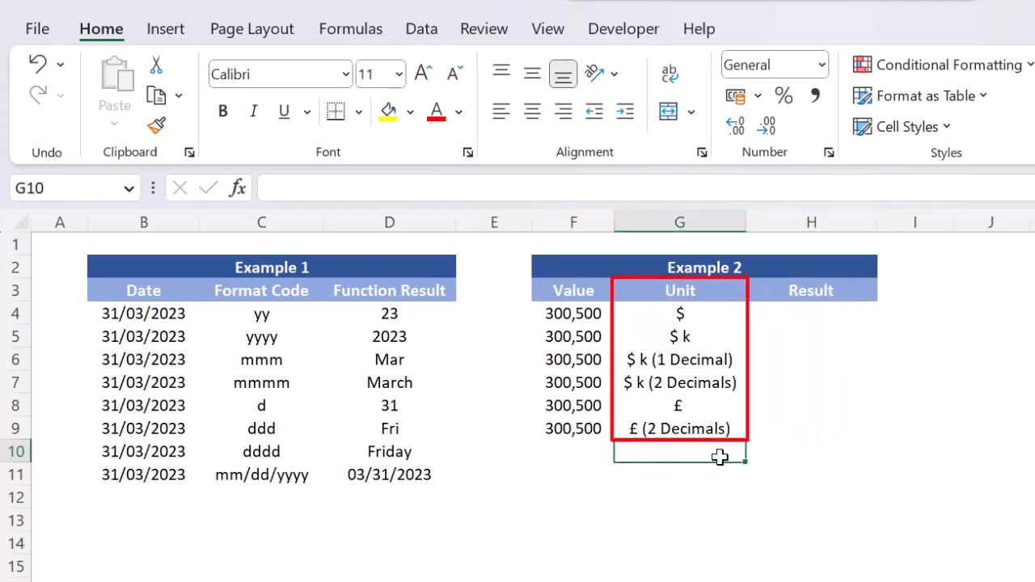
Enter the formula =TEXT(F4,"$ 000,000") in H4 of the Example 2 Result column.
{"action": "left_click", "coordinate": [797, 315]}
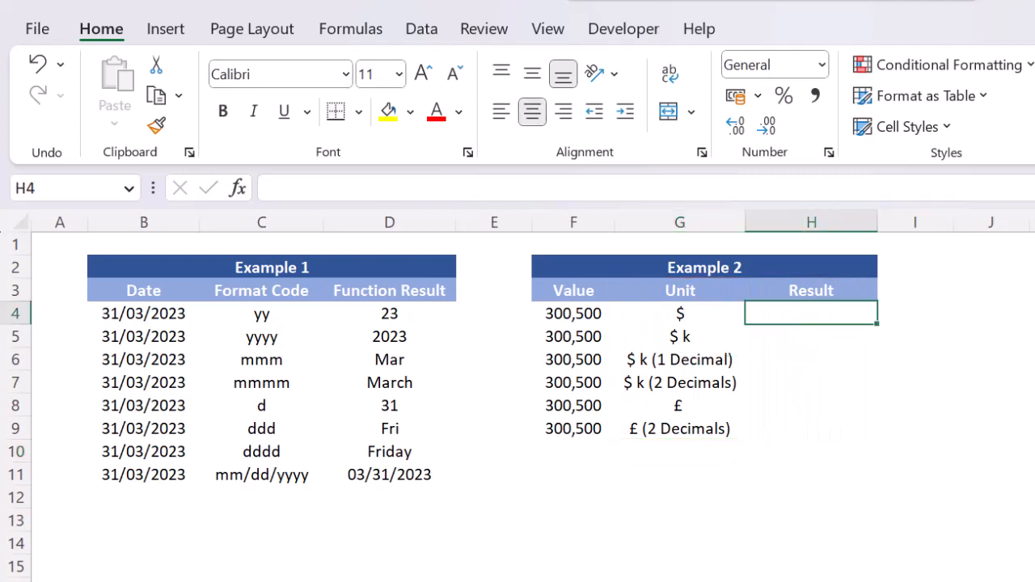
{"action": "type", "text": "=text"}
{"action": "key", "text": "Tab"}
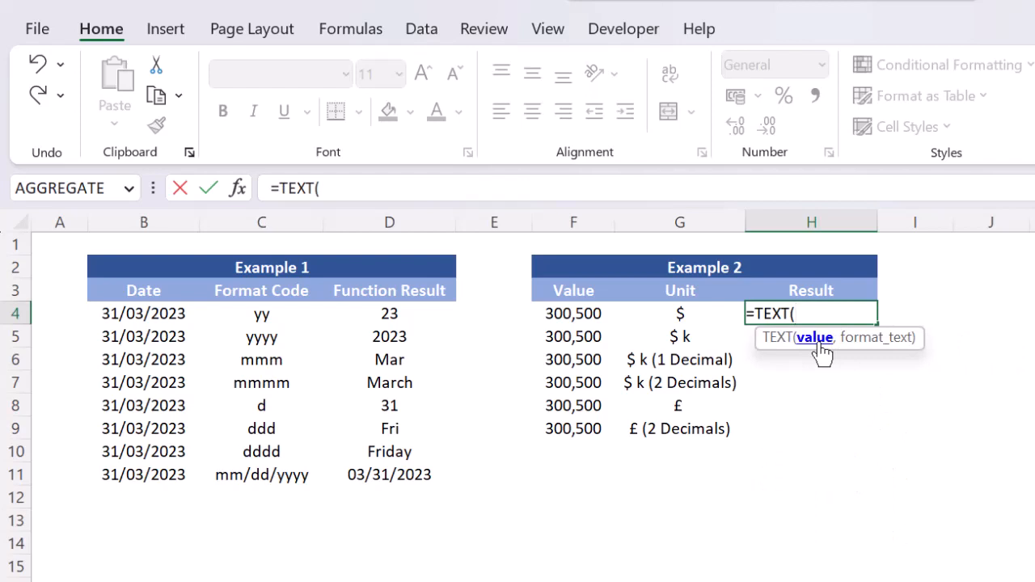
{"action": "left_click", "coordinate": [588, 313]}
{"action": "type", "text": ","}
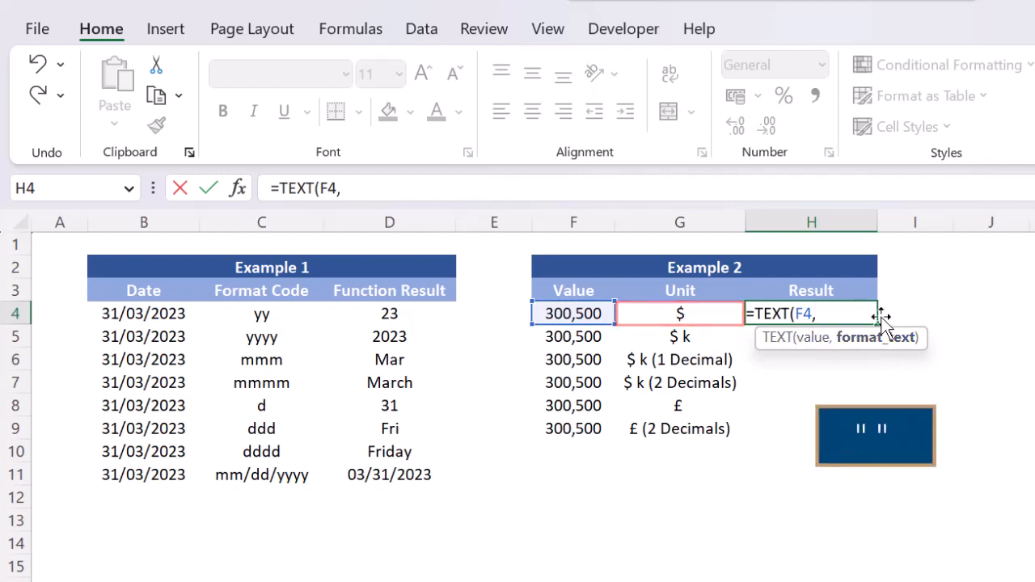
{"action": "type", "text": "\"$"}
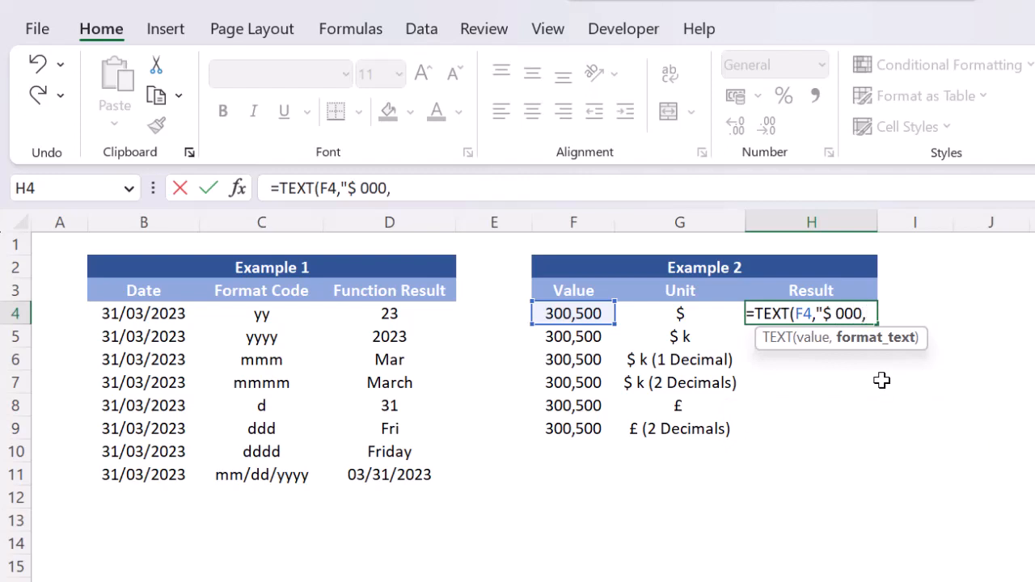
{"action": "type", "text": "000,000\""}
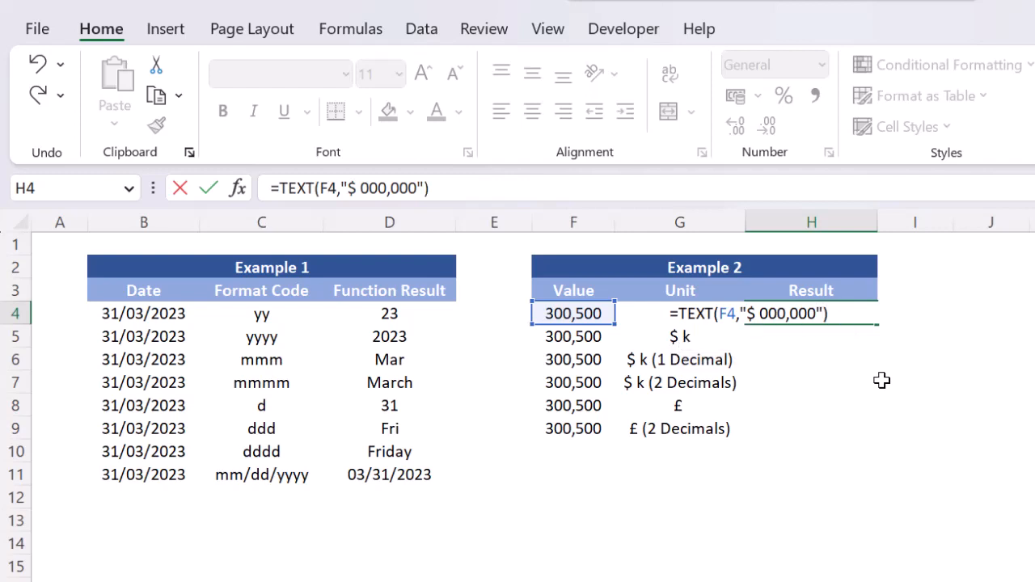
{"action": "key", "text": "Return"}
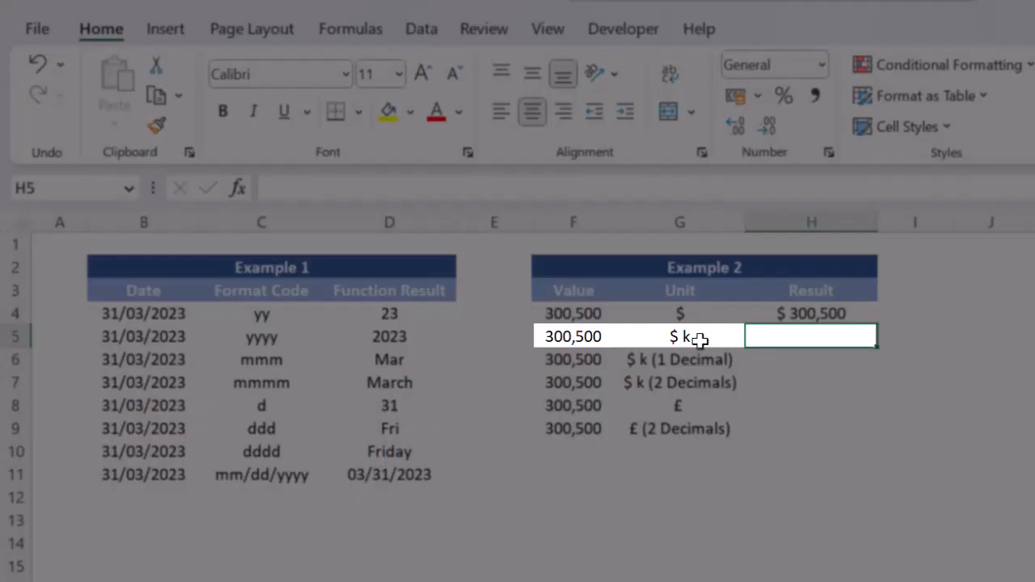
Copy H4's TEXT formula down into H5, the result cell for the "$ k" unit.
{"action": "left_click", "coordinate": [693, 337]}
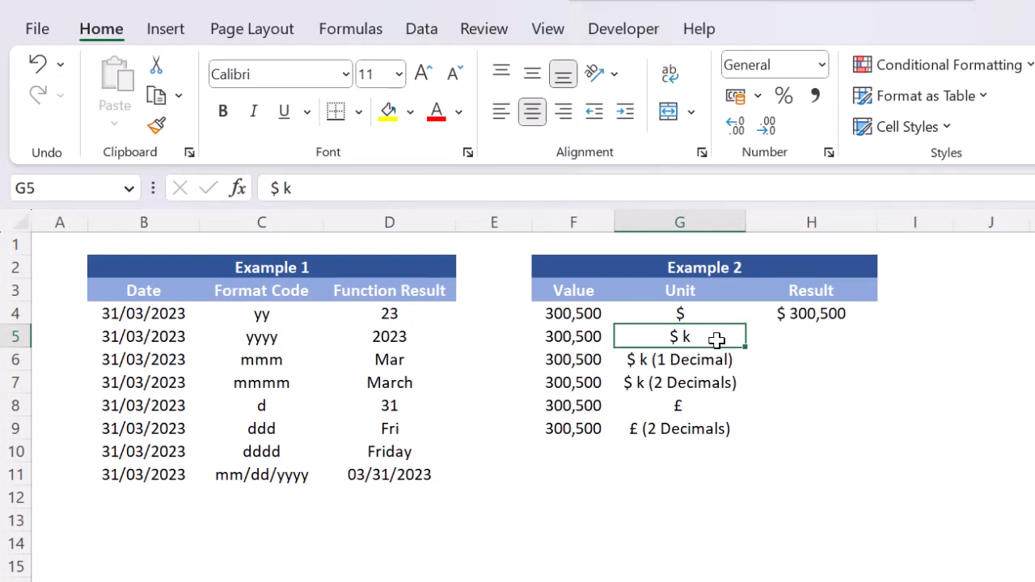
{"action": "key", "text": "Right"}
{"action": "key", "text": "Up"}
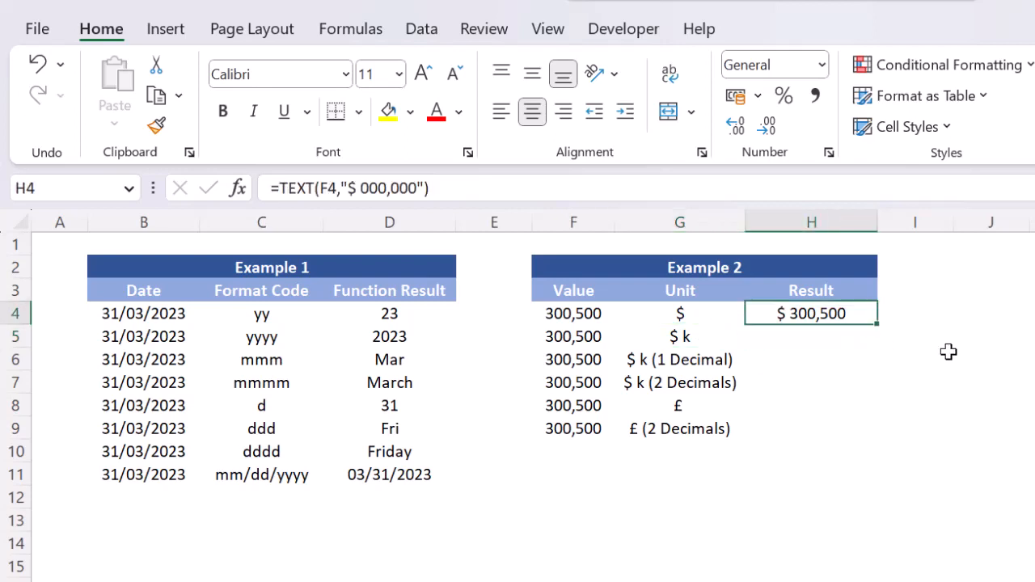
{"action": "key", "text": "shift+Down"}
{"action": "key", "text": "F2"}
{"action": "key", "text": "ctrl+Return"}
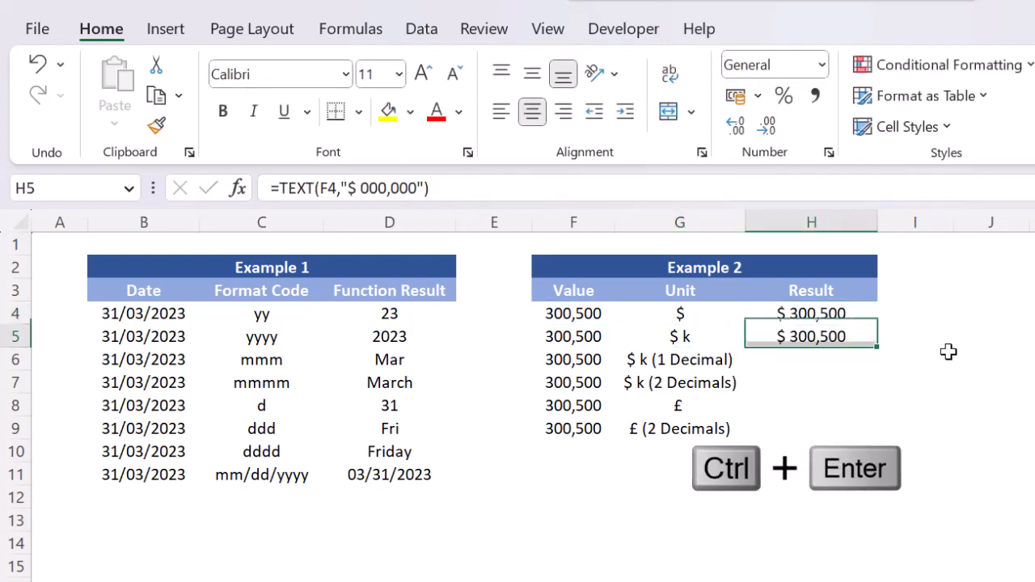
Change H5's formula to =TEXT(F5/1000,"$ 000 k") so the value is shown in thousands of dollars.
{"action": "key", "text": "F2"}
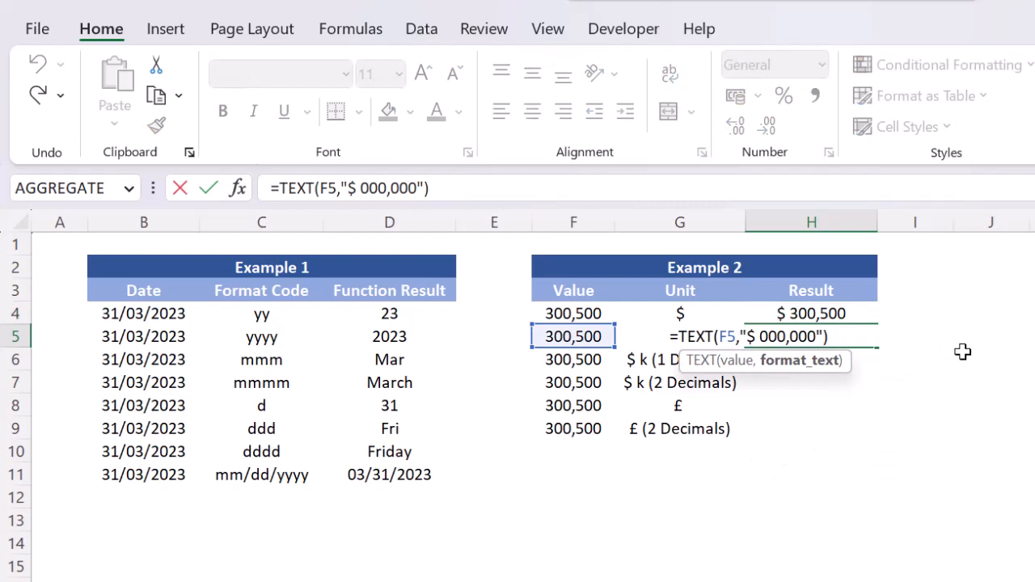
{"action": "key", "text": "Left"}
{"action": "type", "text": "/1000"}
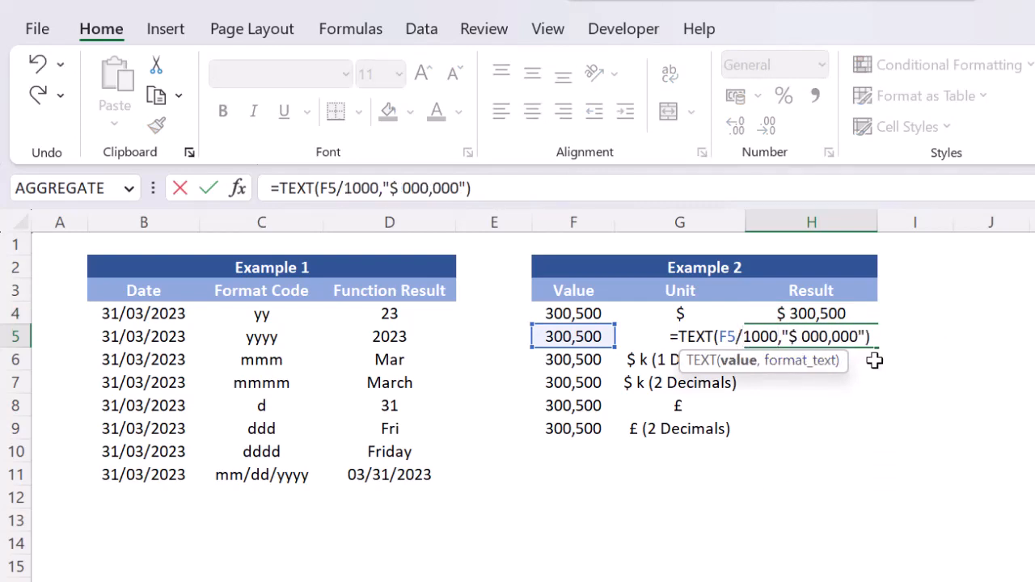
{"action": "key", "text": "Right"}
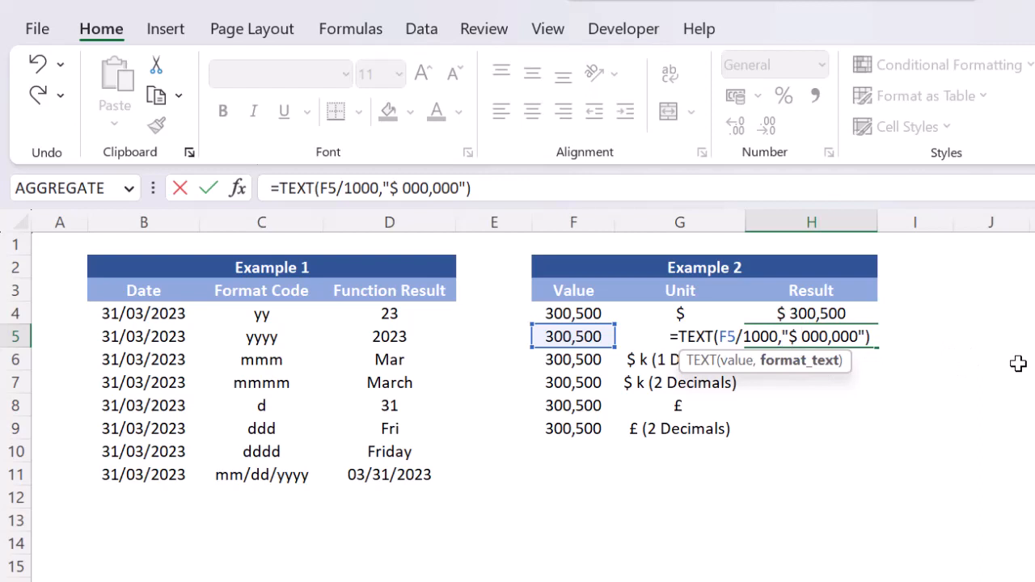
{"action": "key", "text": "shift+Right"}
{"action": "key", "text": "shift+Right"}
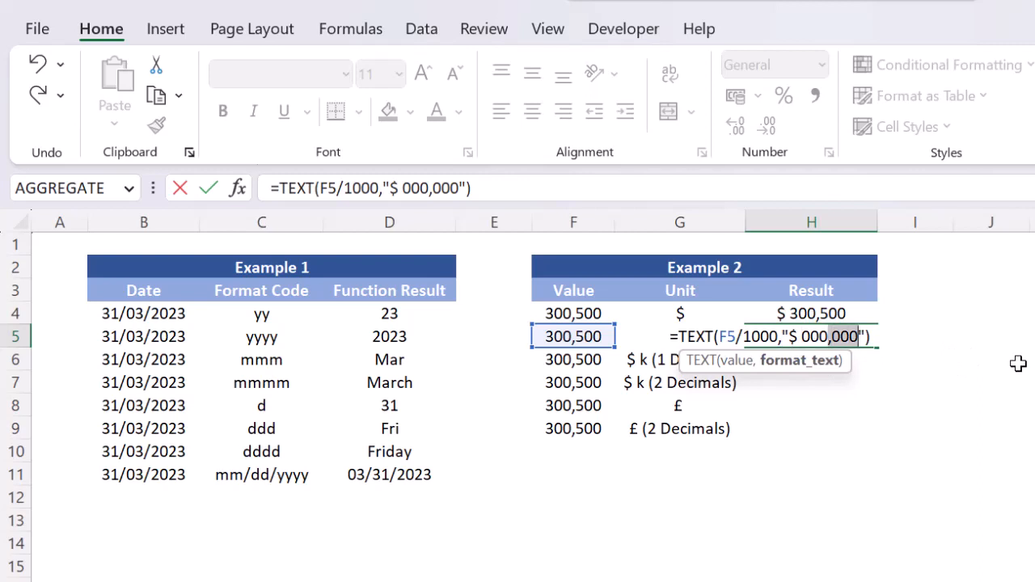
{"action": "key", "text": "Delete"}
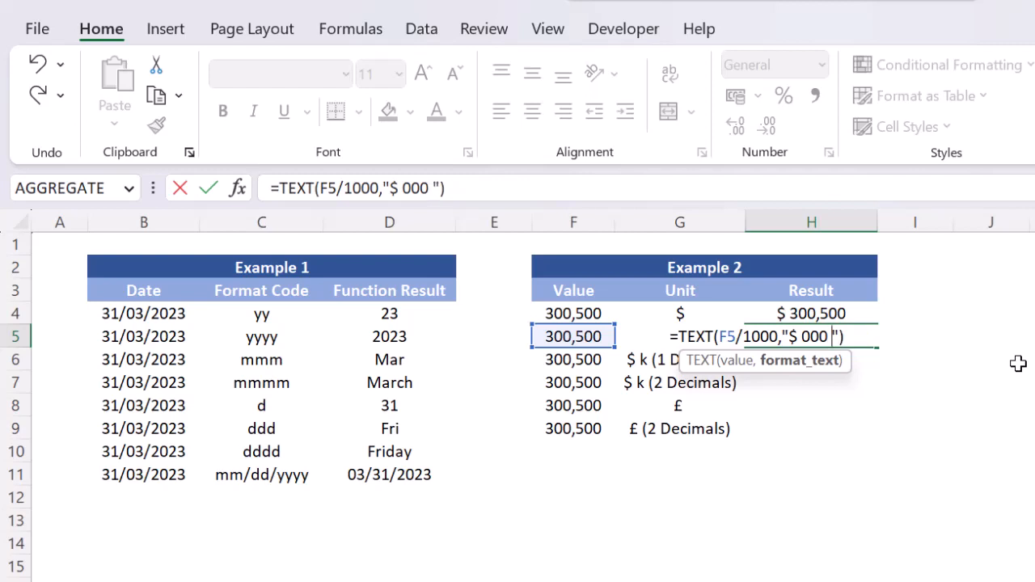
{"action": "type", "text": "k"}
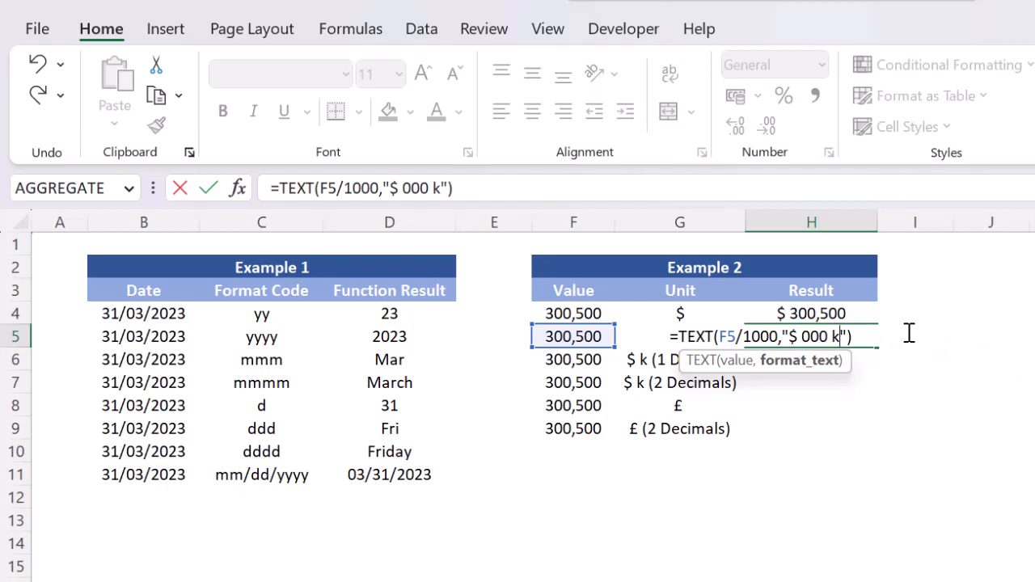
{"action": "key", "text": "Return"}
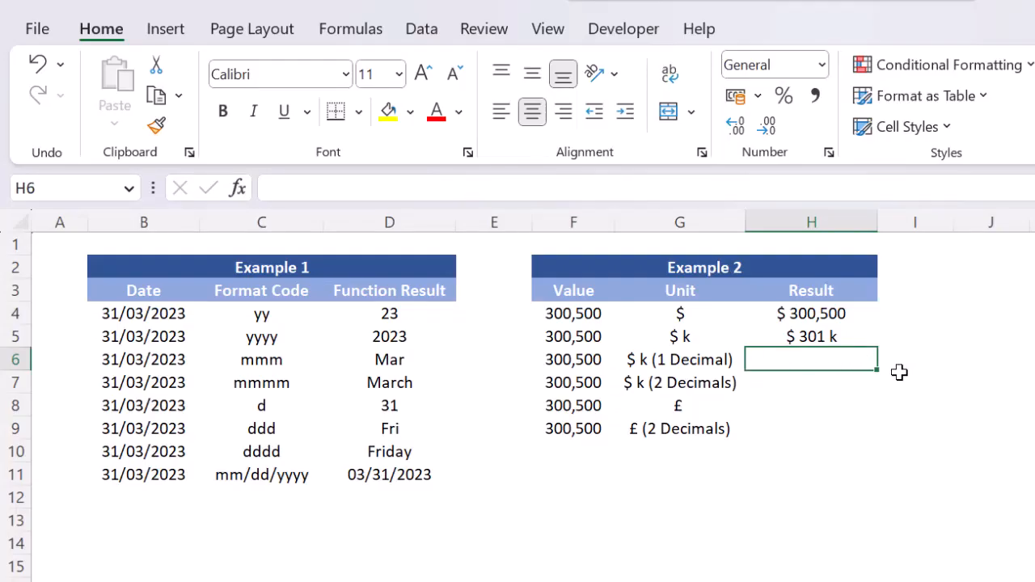
Copy H5's formula into H6 and add one decimal to its format code, giving =TEXT(F6/1000,"$ 000.0 k").
{"action": "key", "text": "Up"}
{"action": "key", "text": "shift+Down"}
{"action": "key", "text": "F2"}
{"action": "key", "text": "ctrl+Return"}
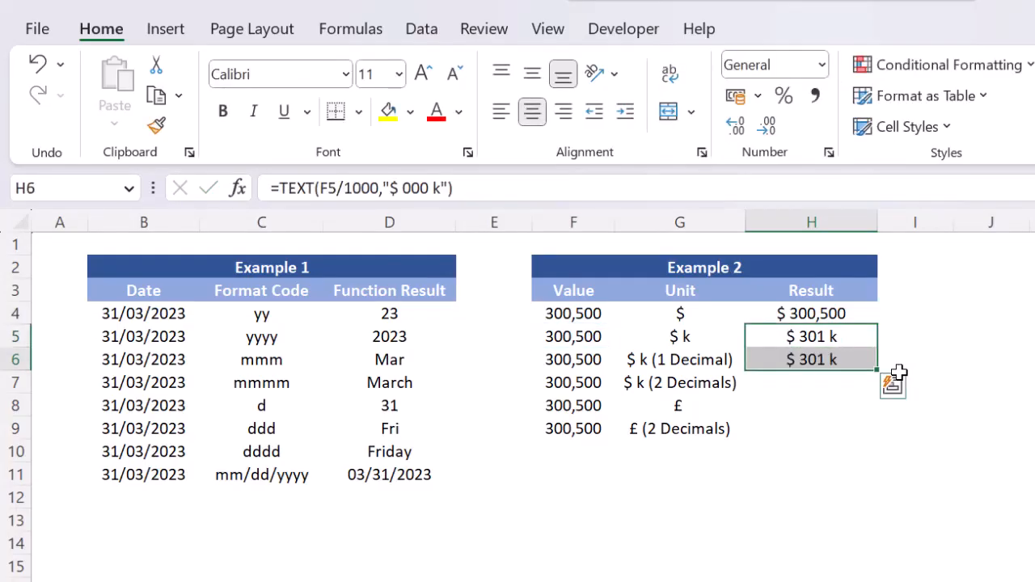
{"action": "key", "text": "F2"}
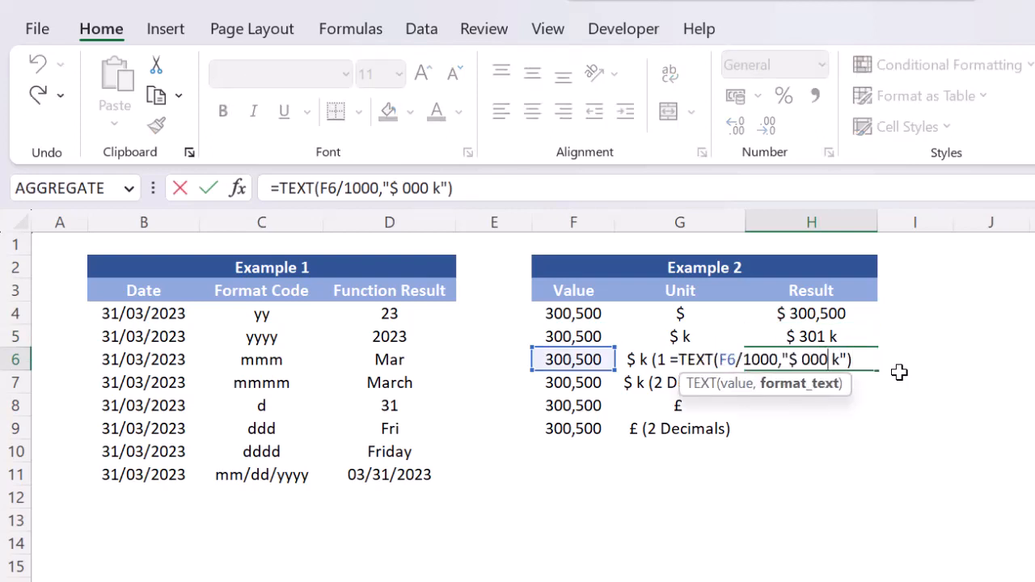
{"action": "type", "text": ".0"}
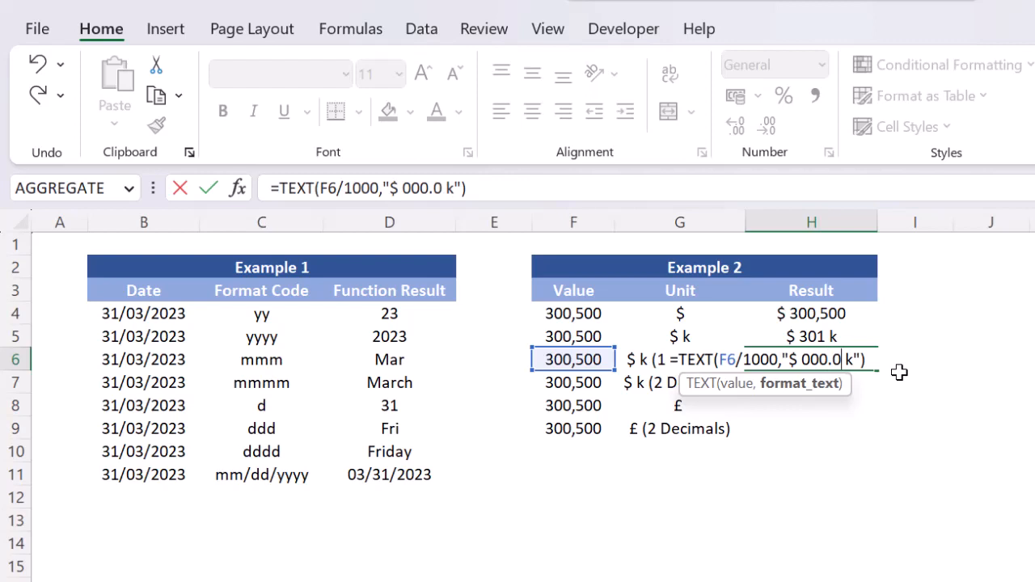
{"action": "key", "text": "Return"}
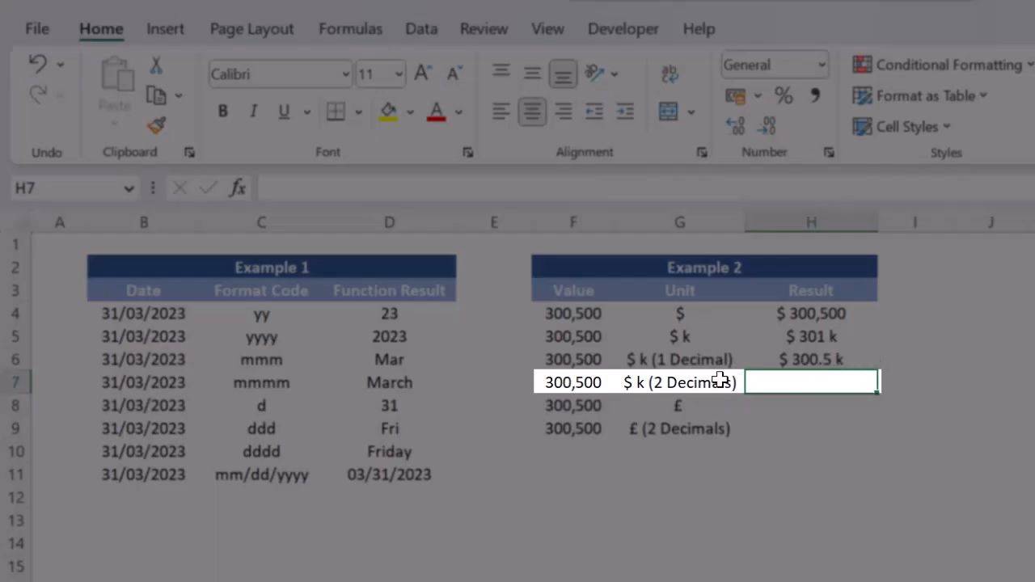
Copy H6's TEXT formula down into H7, the result cell for the "$ k (2 Decimals)" unit.
{"action": "left_click", "coordinate": [726, 380]}
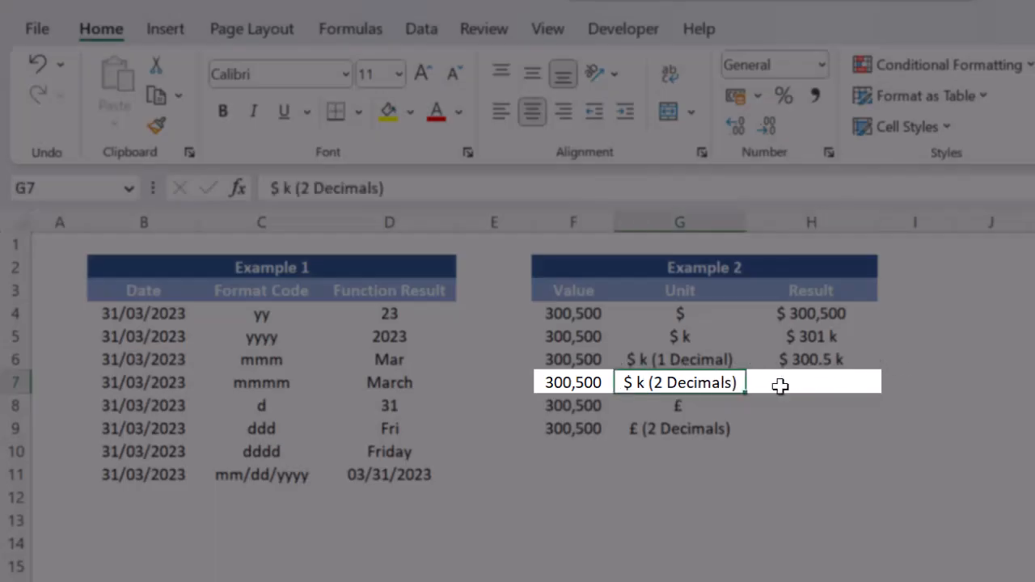
{"action": "key", "text": "Up"}
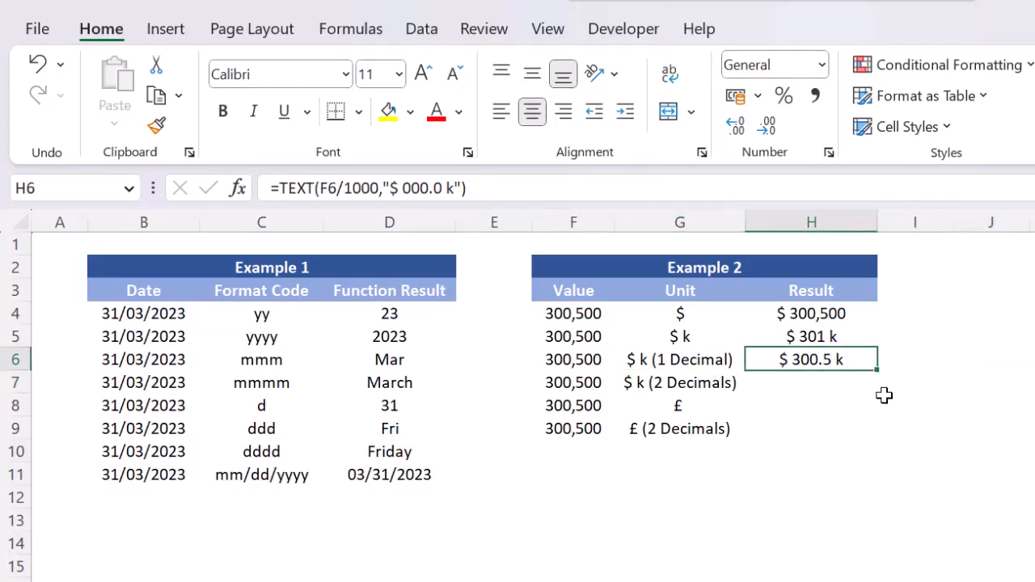
{"action": "key", "text": "shift+Down"}
{"action": "key", "text": "F2"}
{"action": "key", "text": "ctrl+Return"}
{"action": "key", "text": "Return"}
Add a second decimal to the format code in H7, giving =TEXT(F7/1000,"$ 000.00 k").
{"action": "key", "text": "F2"}
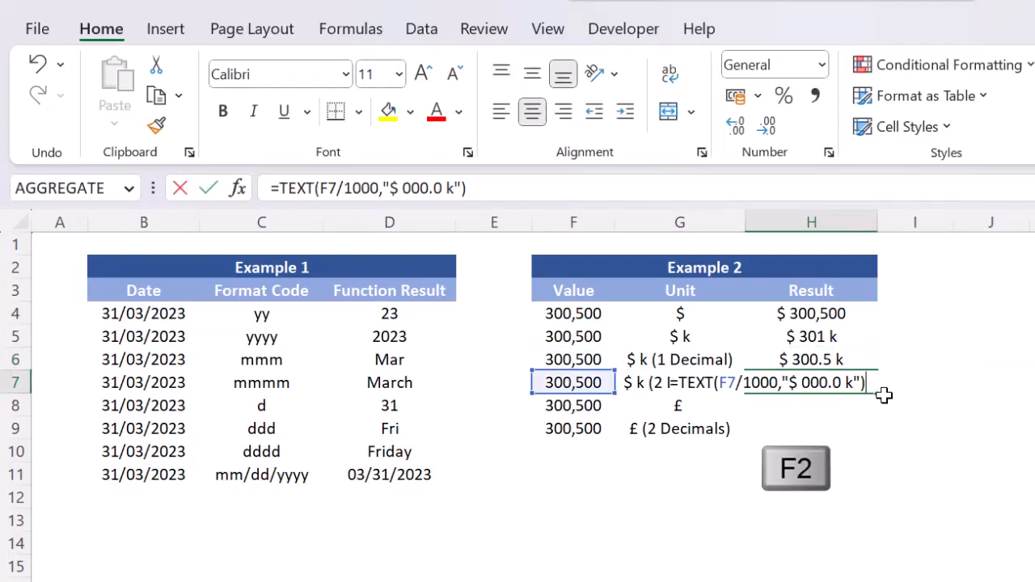
{"action": "key", "text": "Left"}
{"action": "key", "text": "Left"}
{"action": "key", "text": "Left"}
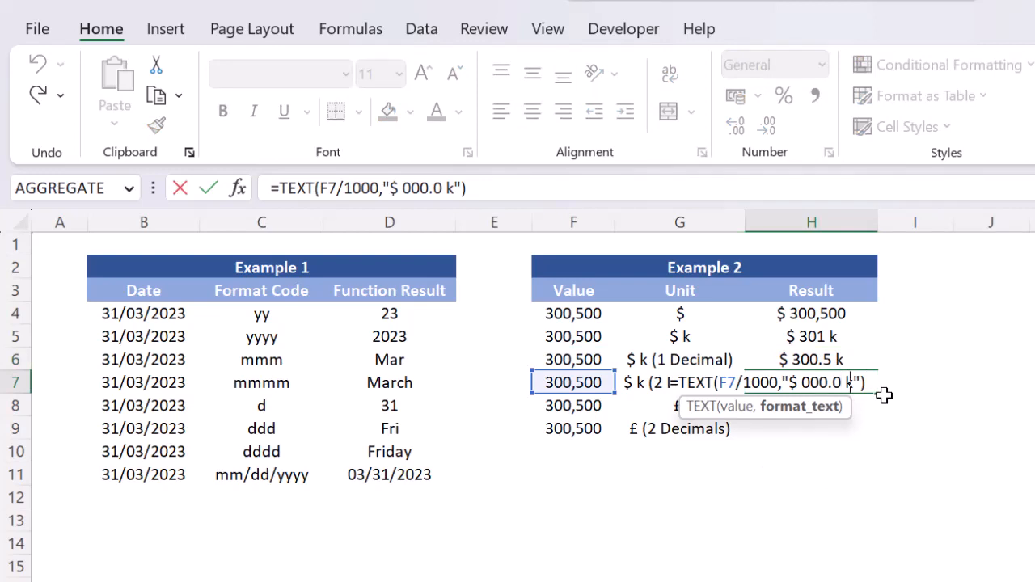
{"action": "key", "text": "Left"}
{"action": "type", "text": "0"}
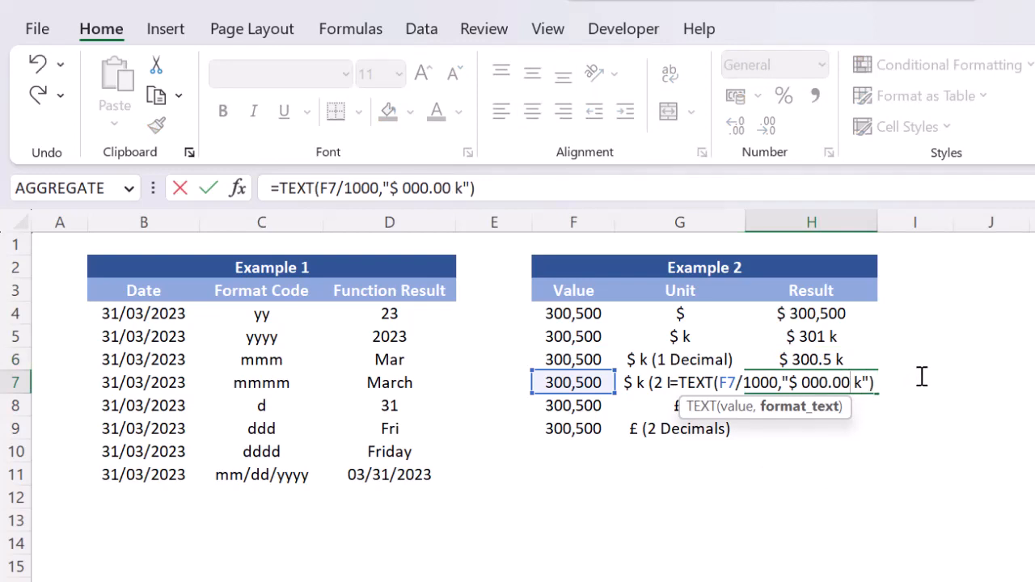
{"action": "key", "text": "Return"}
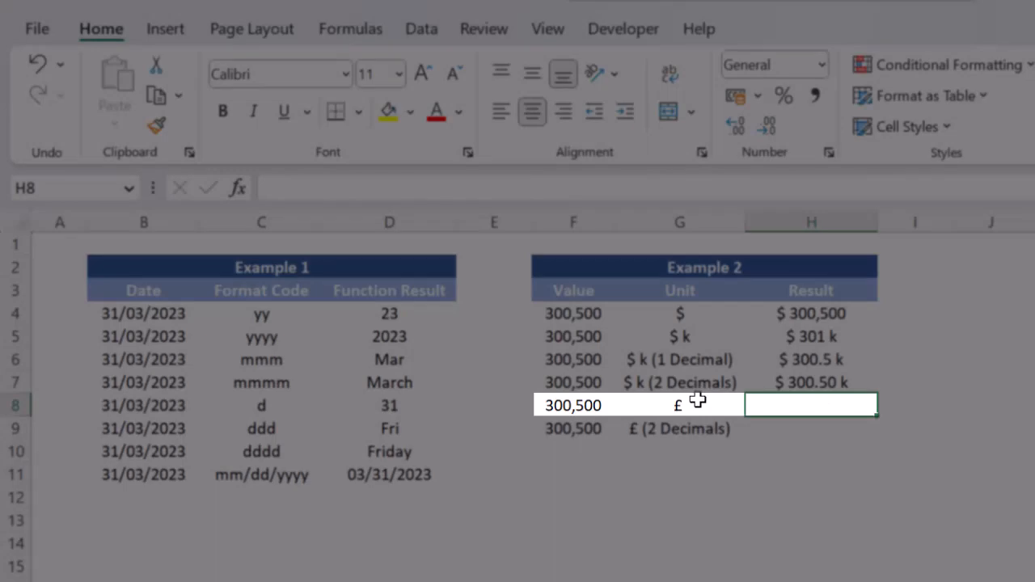
Copy H4's TEXT formula into H8, the result cell for the "£" unit.
{"action": "left_click", "coordinate": [697, 401]}
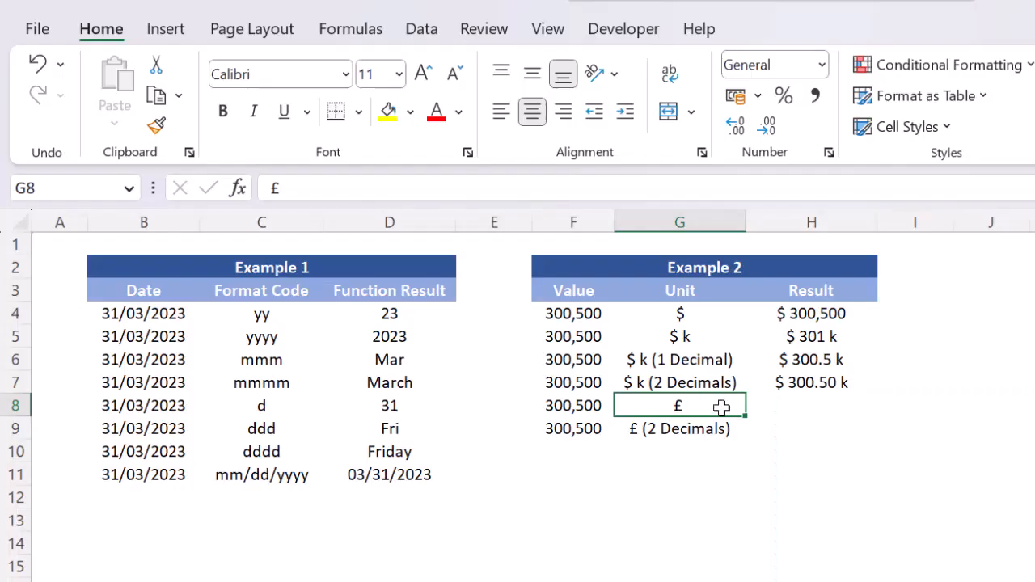
{"action": "left_click", "coordinate": [709, 312]}
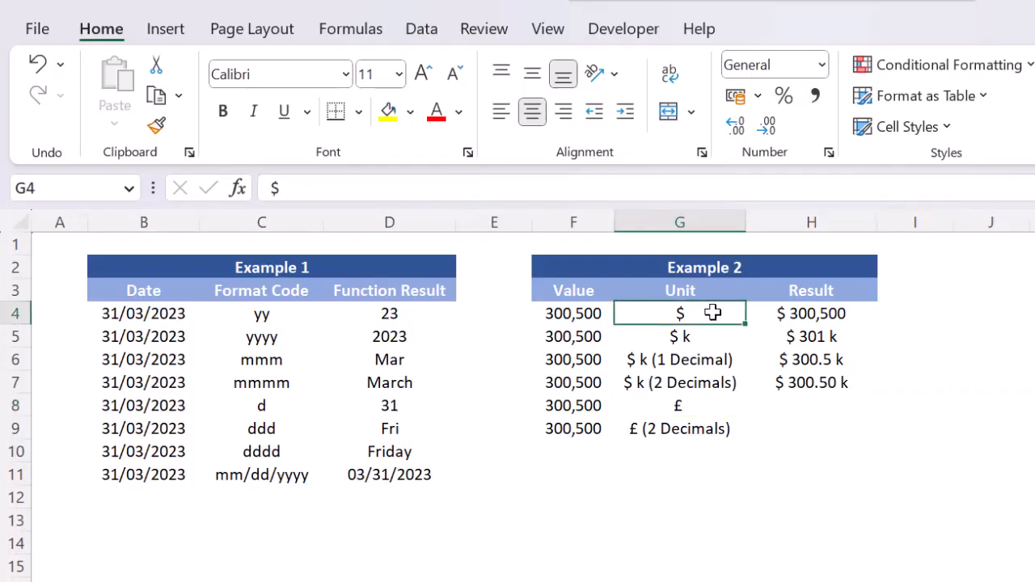
{"action": "left_click", "coordinate": [822, 313]}
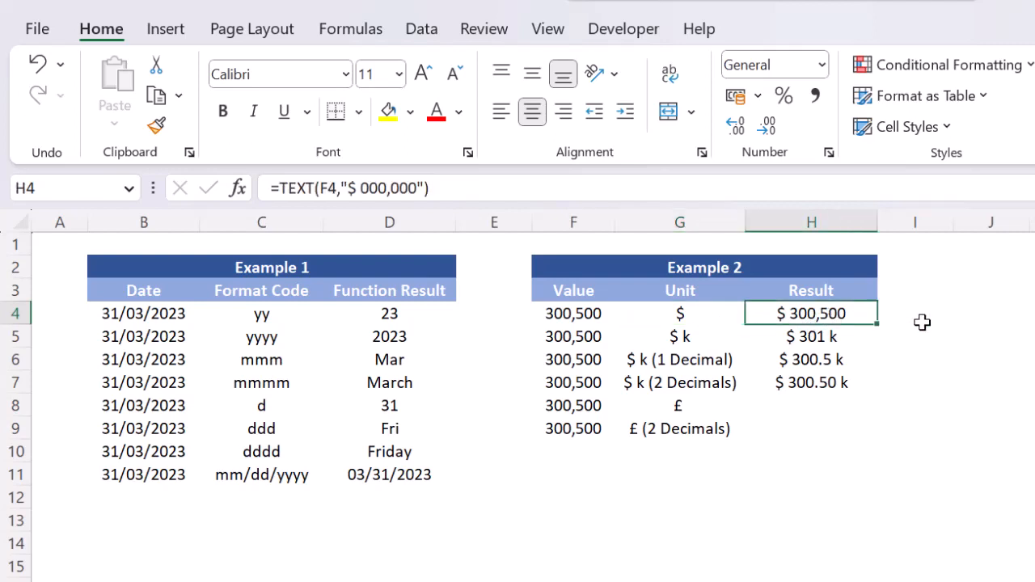
{"action": "key", "text": "ctrl+c"}
{"action": "left_click", "coordinate": [829, 404]}
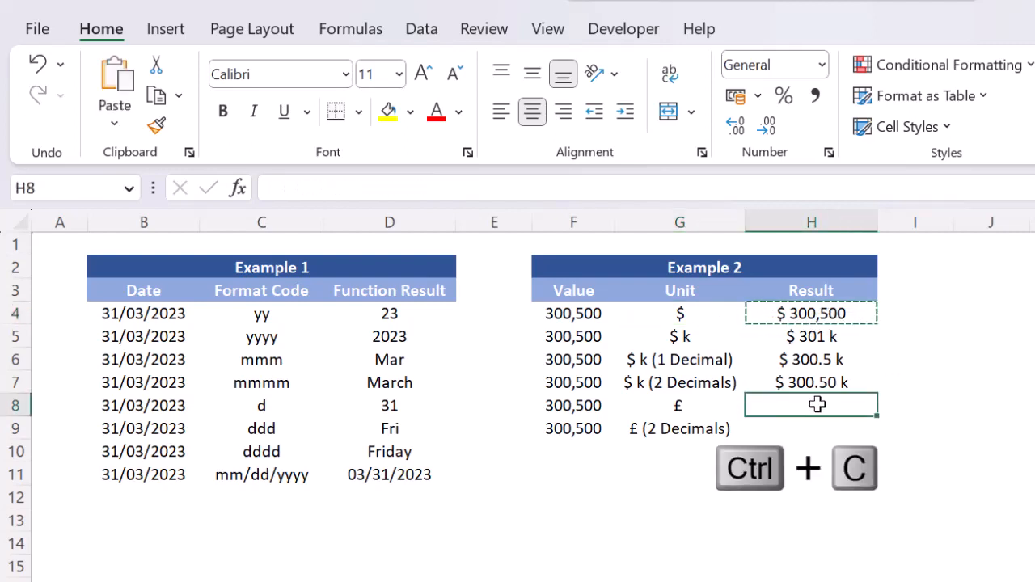
{"action": "key", "text": "ctrl+v"}
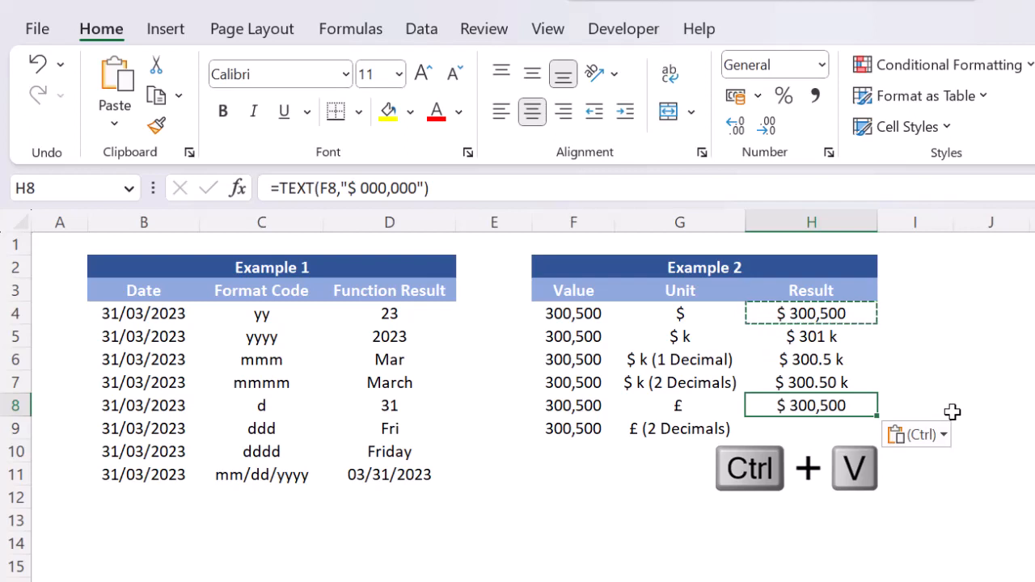
{"action": "key", "text": "Escape"}
Replace the dollar sign in H8's format code with a pound sign, giving =TEXT(F8,"£ 000,000").
{"action": "key", "text": "F2"}
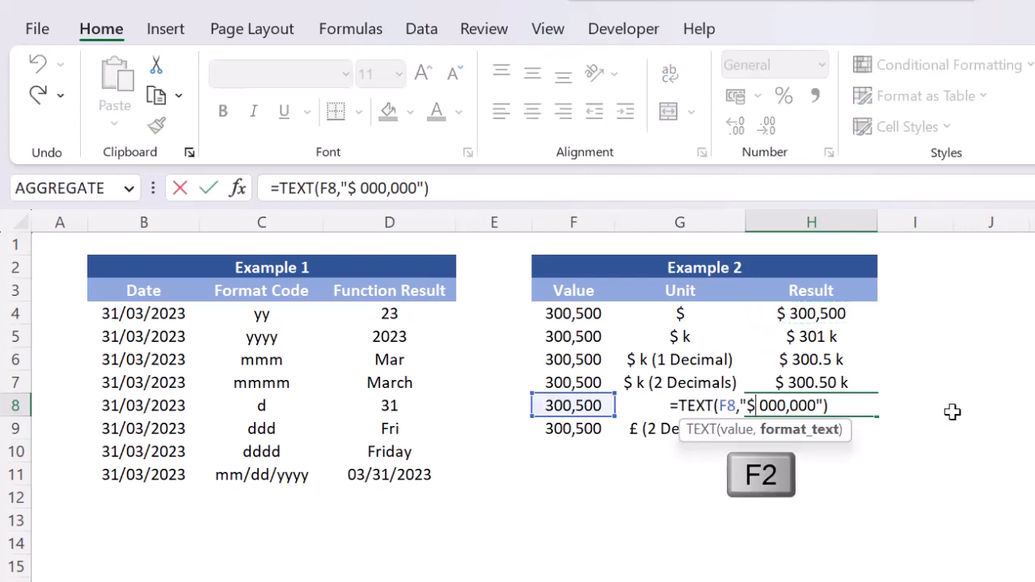
{"action": "key", "text": "Left"}
{"action": "key", "text": "Left"}
{"action": "key", "text": "Left"}
{"action": "key", "text": "Left"}
{"action": "key", "text": "Left"}
{"action": "key", "text": "Left"}
{"action": "key", "text": "Left"}
{"action": "key", "text": "Left"}
{"action": "key", "text": "Left"}
{"action": "key", "text": "Left"}
{"action": "key", "text": "BackSpace"}
{"action": "type", "text": "£"}
{"action": "key", "text": "Return"}
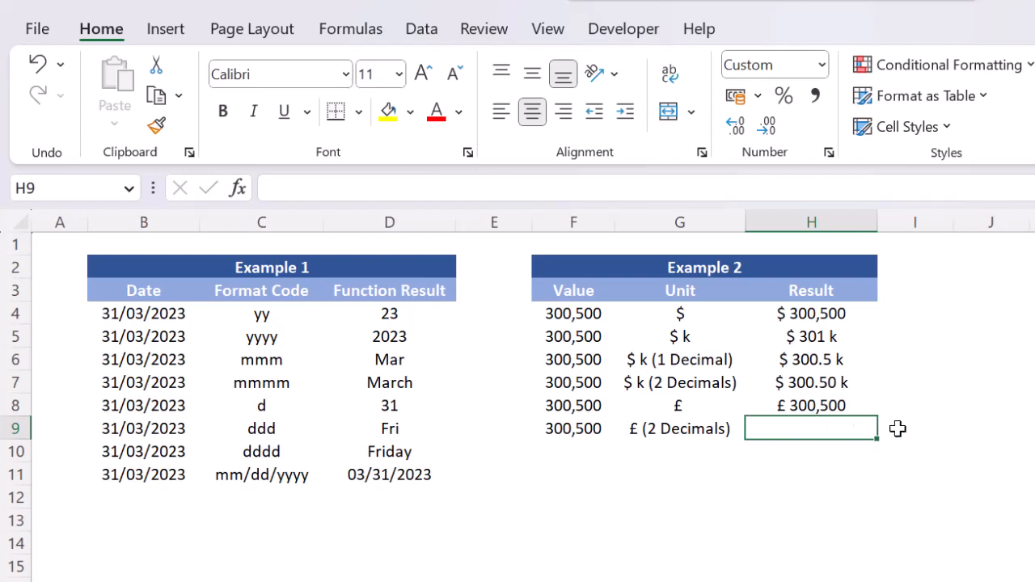
Copy H8's formula into H9 and add two decimals to its format code, giving =TEXT(F9,"£ 000,000.00").
{"action": "key", "text": "Up"}
{"action": "key", "text": "shift+Down"}
{"action": "key", "text": "ctrl+d"}
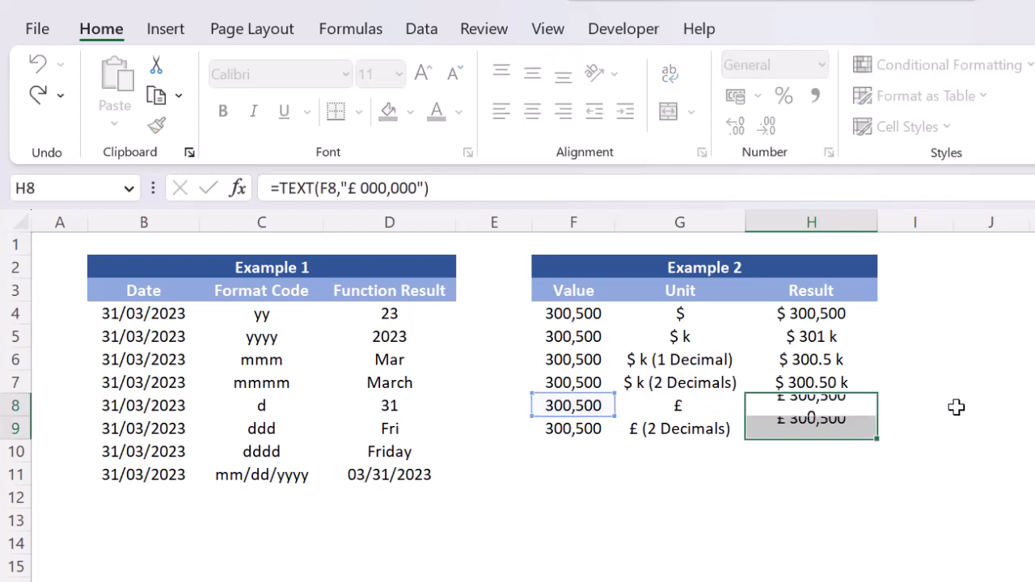
{"action": "key", "text": "Down"}
{"action": "key", "text": "F2"}
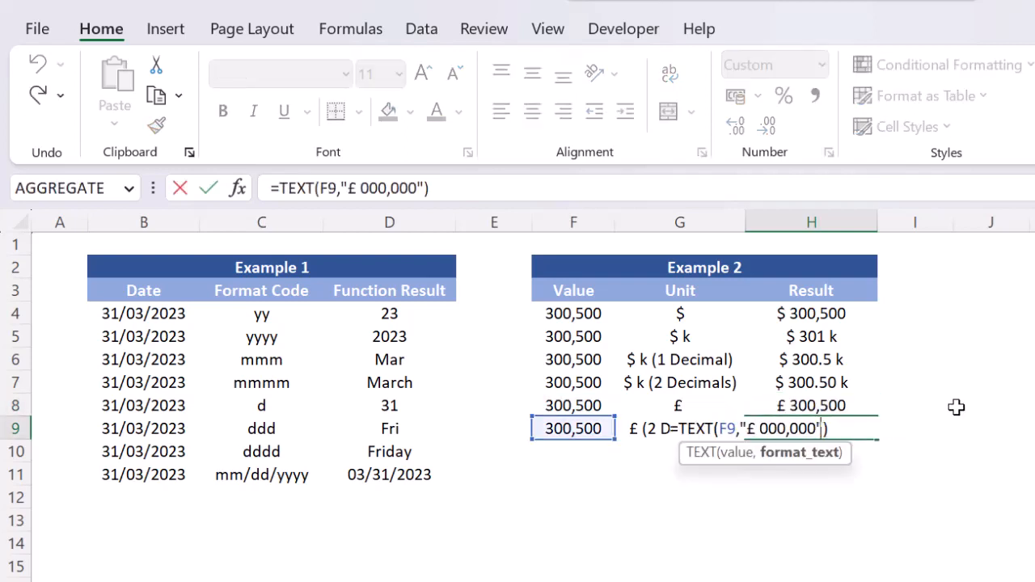
{"action": "type", "text": ".00"}
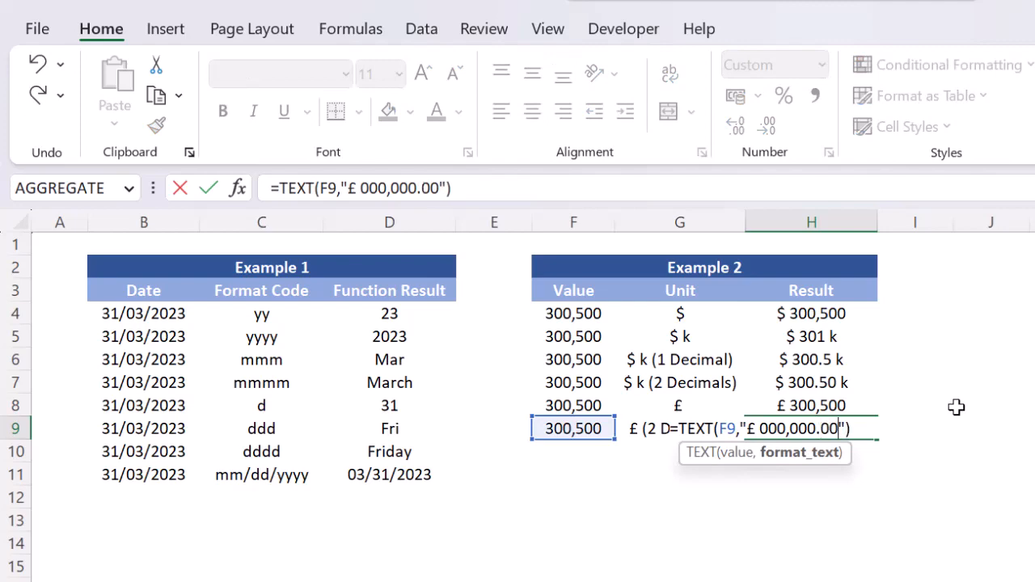
{"action": "key", "text": "Return"}
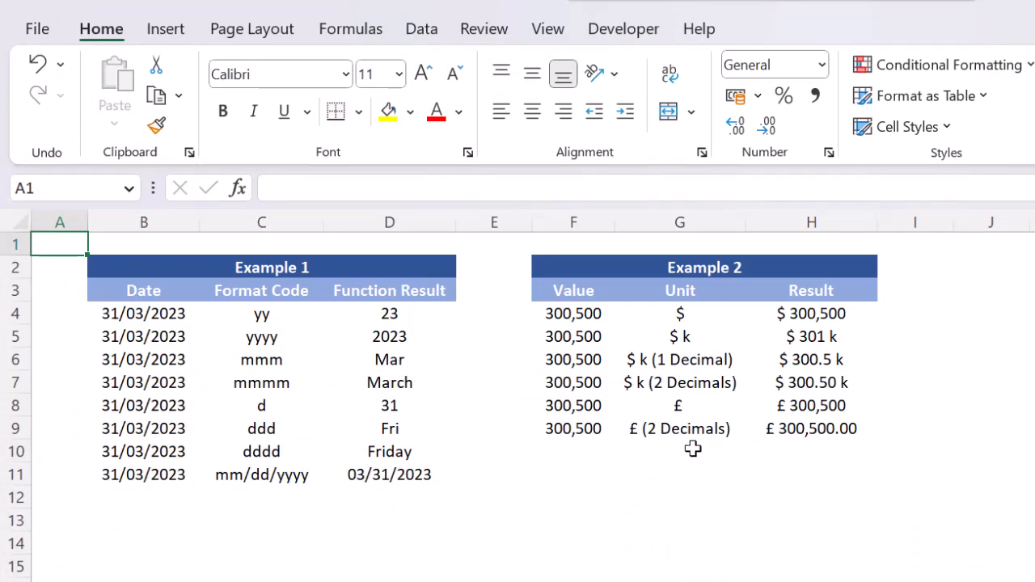
Replace the formula in H9 with the plain 300,500 value copied from F9.
{"action": "left_click", "coordinate": [548, 426]}
{"action": "key", "text": "ctrl+c"}
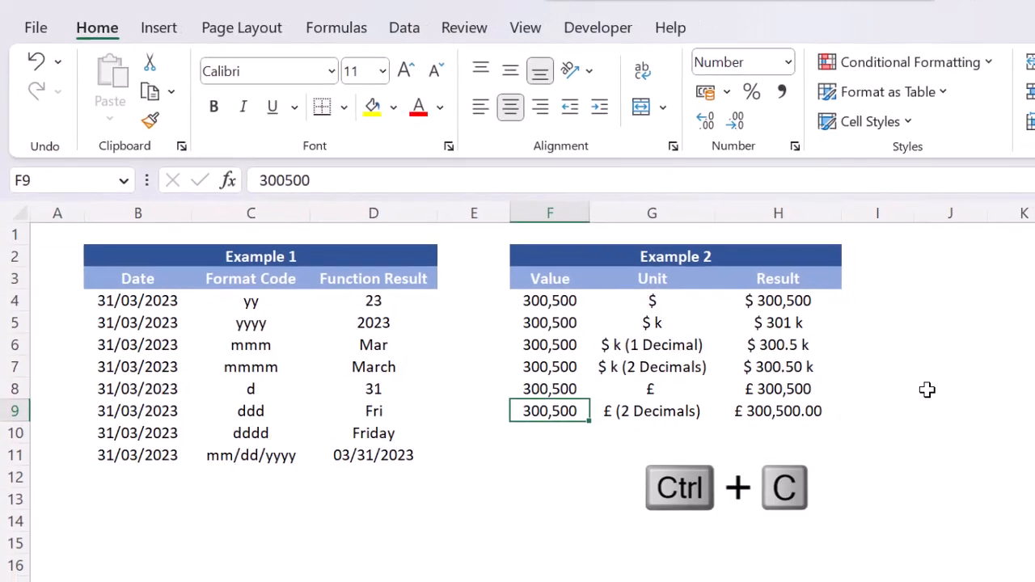
{"action": "key", "text": "Right"}
{"action": "key", "text": "Right"}
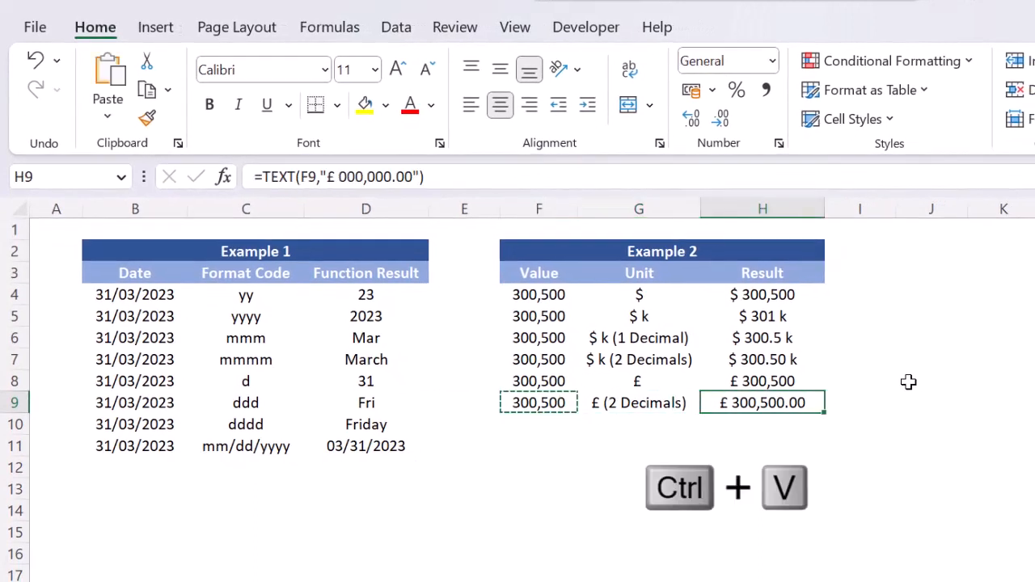
{"action": "key", "text": "ctrl+v"}
{"action": "key", "text": "Escape"}
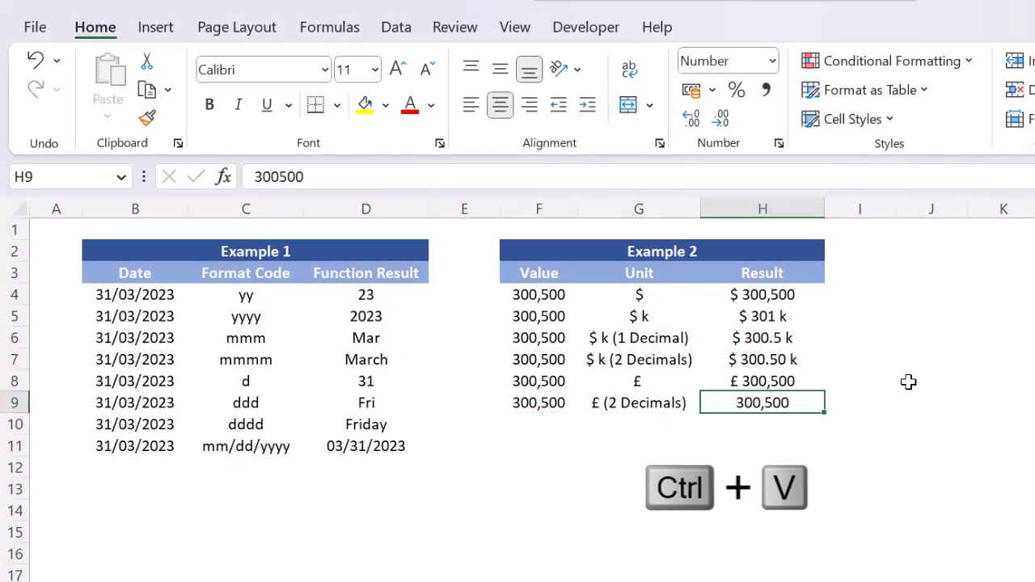
Open the Format Cells dialog for H9, the result cell of the "£ (2 Decimals)" row.
{"action": "left_click", "coordinate": [669, 400]}
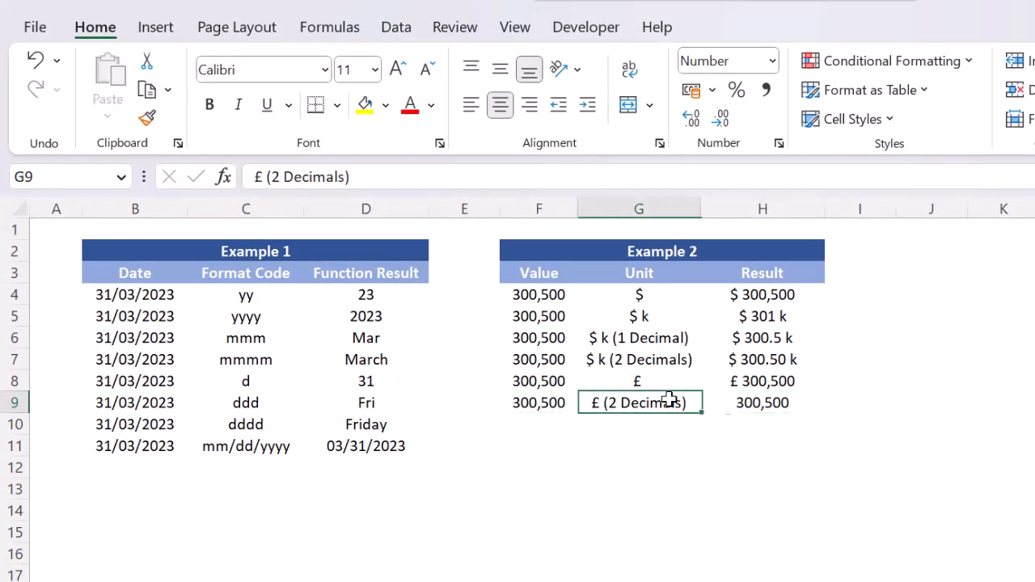
{"action": "left_click", "coordinate": [780, 404]}
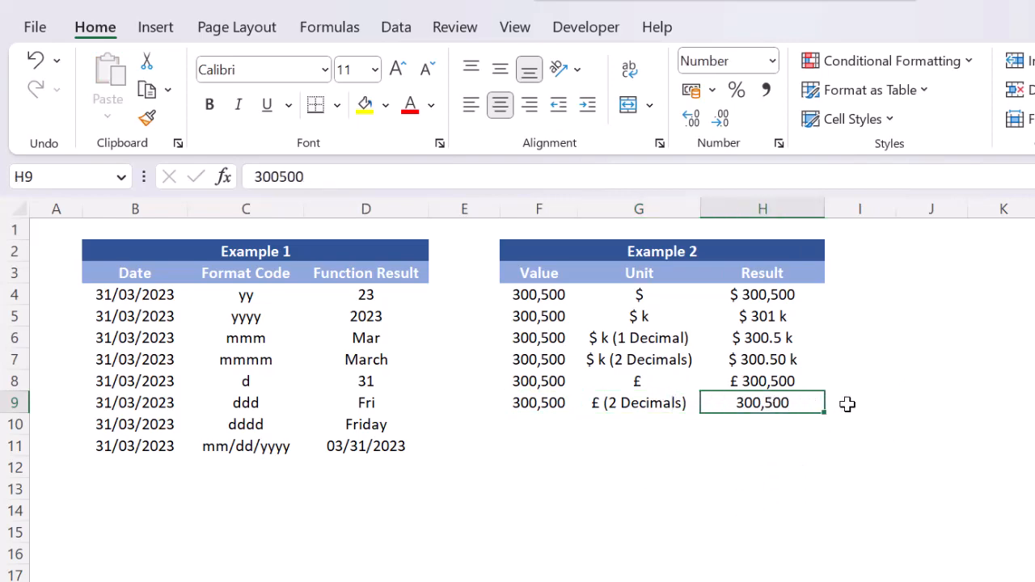
{"action": "key", "text": "ctrl+1"}
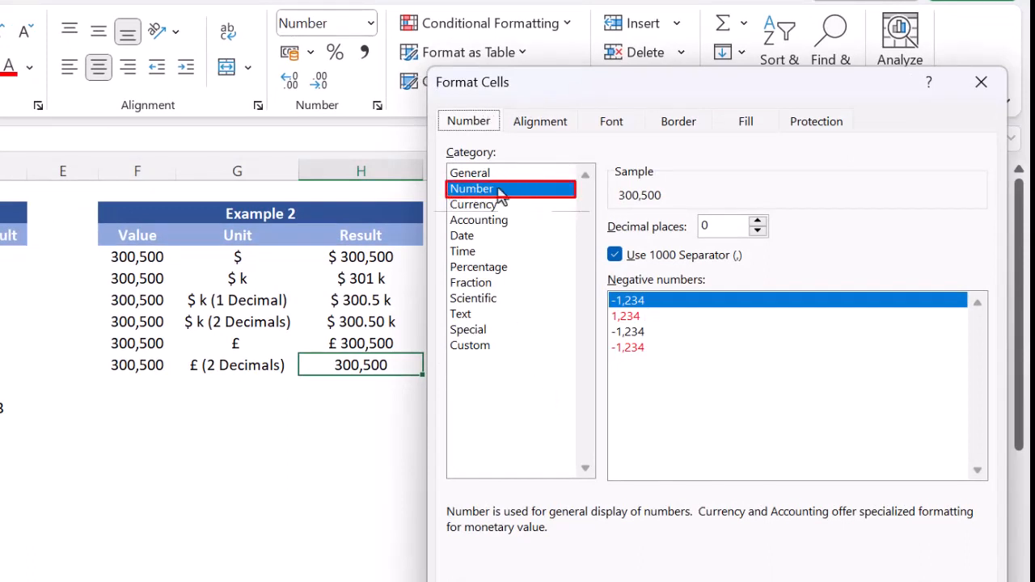
Look through the number format categories Currency, Accounting, Date, Time, Percentage and Fraction and their options.
{"action": "left_click", "coordinate": [502, 209]}
{"action": "left_click", "coordinate": [507, 224]}
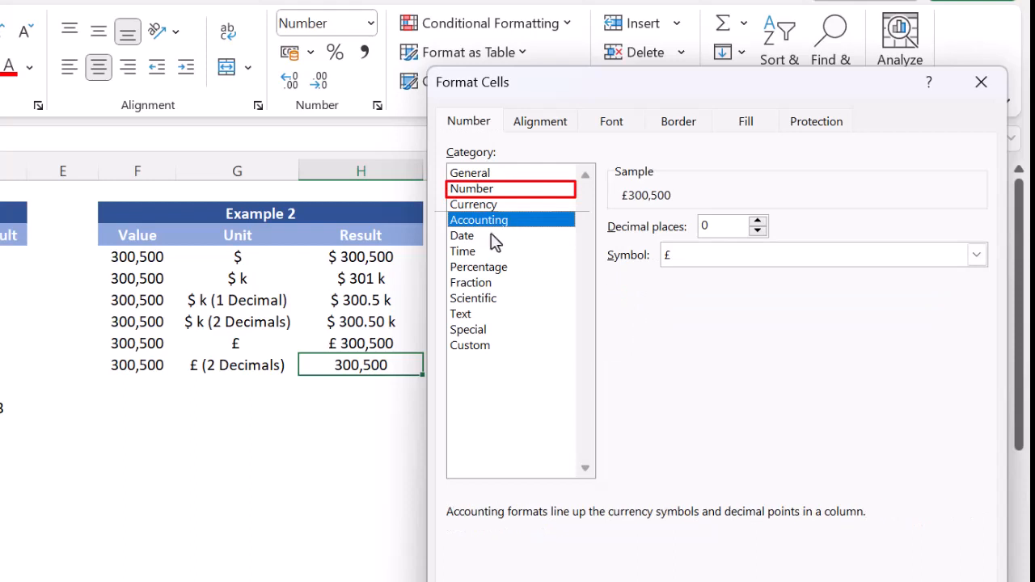
{"action": "left_click", "coordinate": [493, 236]}
{"action": "left_click", "coordinate": [490, 252]}
{"action": "left_click", "coordinate": [491, 268]}
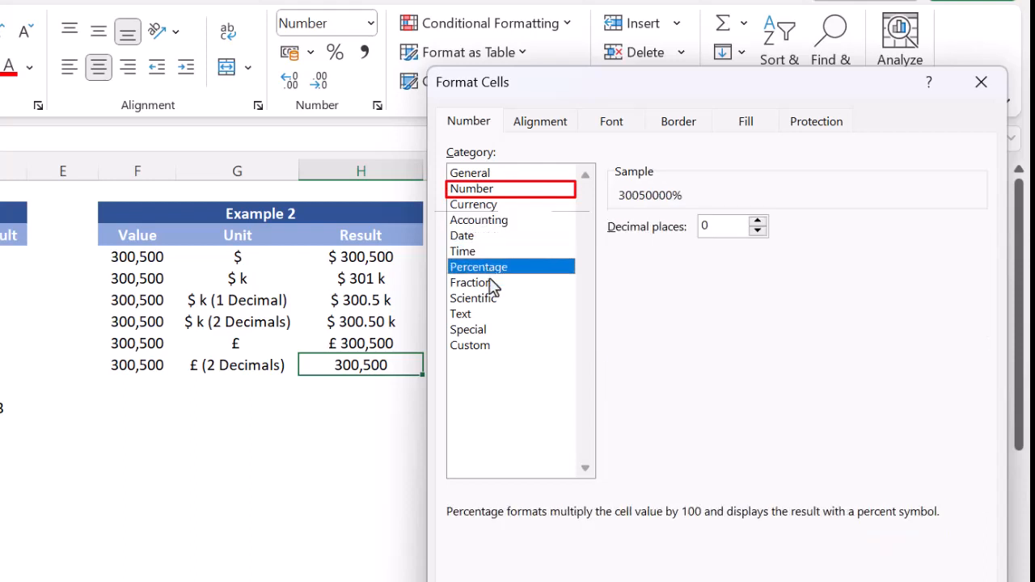
{"action": "left_click", "coordinate": [493, 283]}
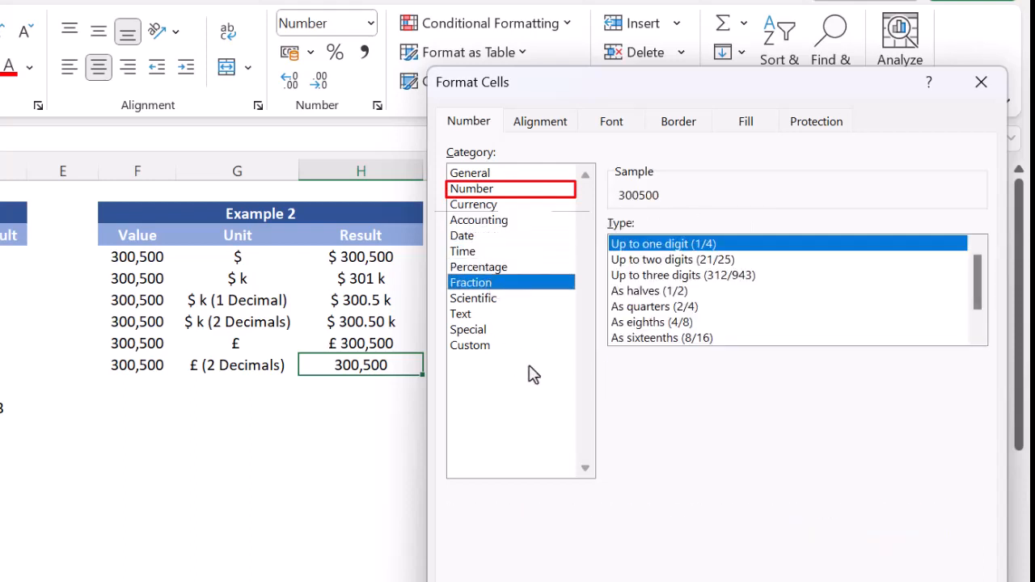
Choose the Custom number category for H9 and browse its predefined format codes, ending on General.
{"action": "left_click", "coordinate": [461, 349]}
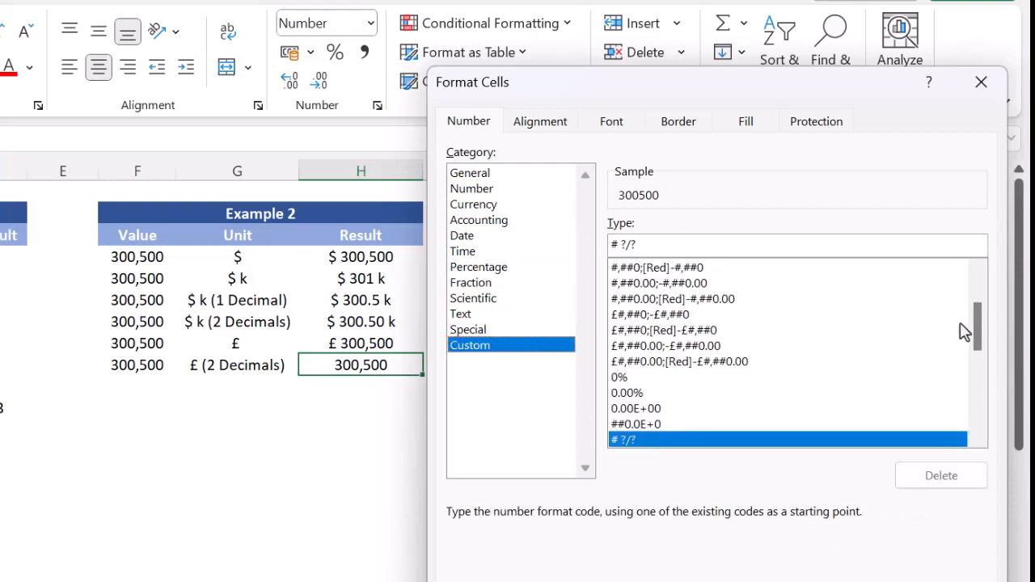
{"action": "left_click_drag", "start_coordinate": [976, 323], "coordinate": [974, 280]}
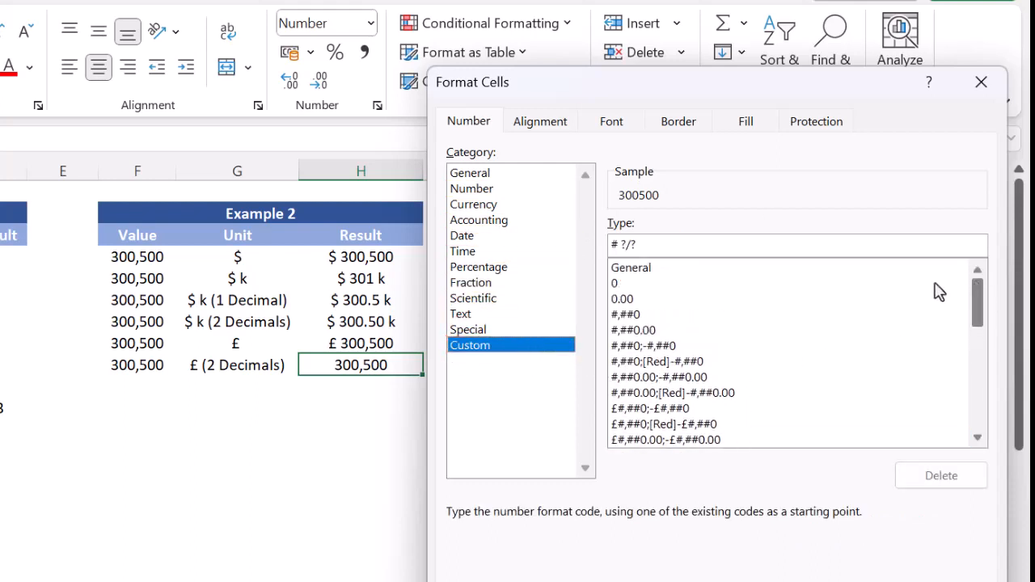
{"action": "left_click", "coordinate": [906, 284]}
{"action": "key", "text": "Down"}
{"action": "key", "text": "Down"}
{"action": "key", "text": "Down"}
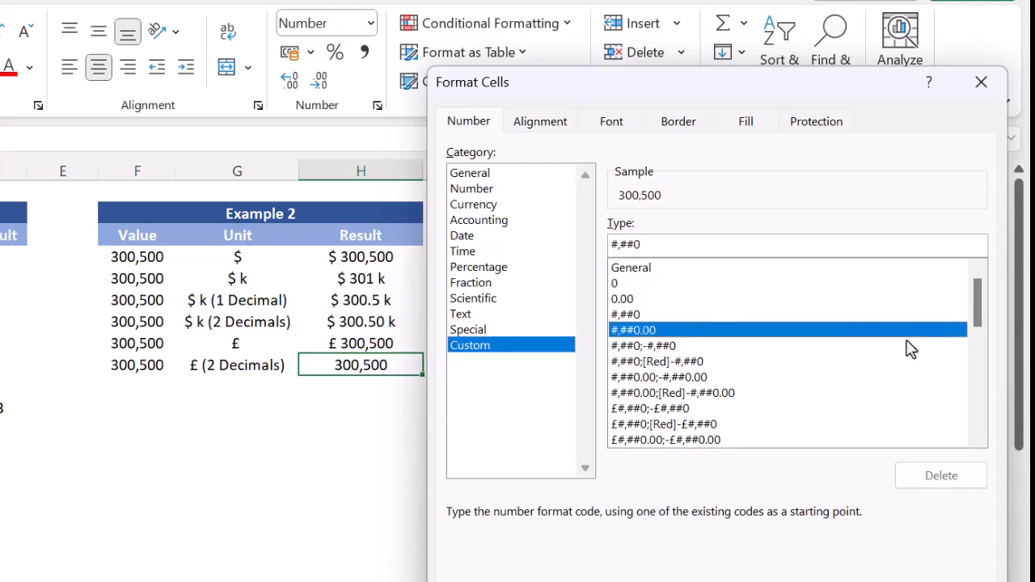
{"action": "key", "text": "Down"}
{"action": "key", "text": "Down"}
{"action": "key", "text": "Down"}
{"action": "key", "text": "Down"}
{"action": "key", "text": "Down"}
{"action": "key", "text": "Down"}
{"action": "key", "text": "Down"}
{"action": "key", "text": "Down"}
{"action": "key", "text": "Down"}
{"action": "key", "text": "Down"}
{"action": "key", "text": "Down"}
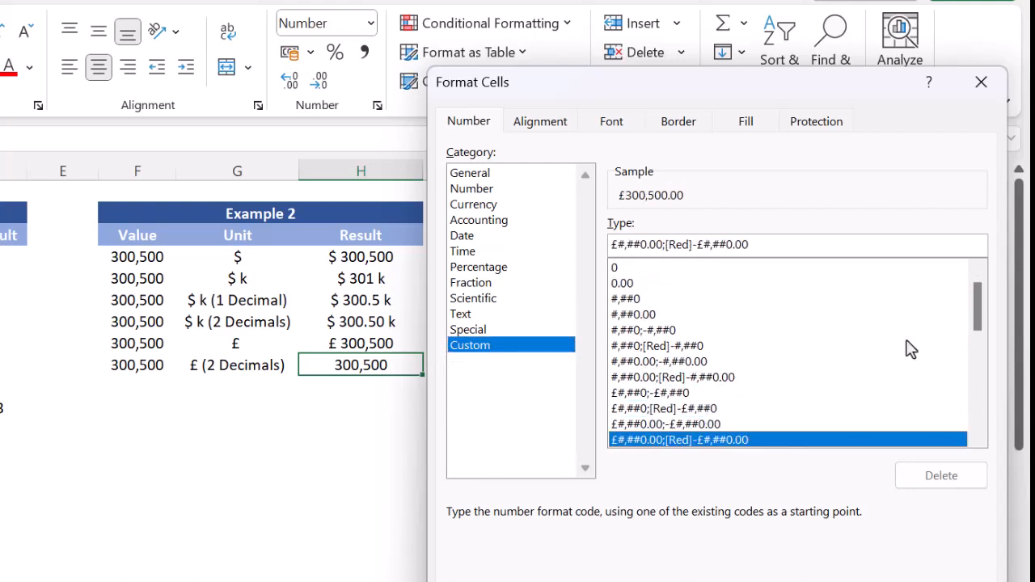
{"action": "key", "text": "Down"}
{"action": "key", "text": "Down"}
{"action": "key", "text": "Down"}
{"action": "key", "text": "Down"}
{"action": "key", "text": "Down"}
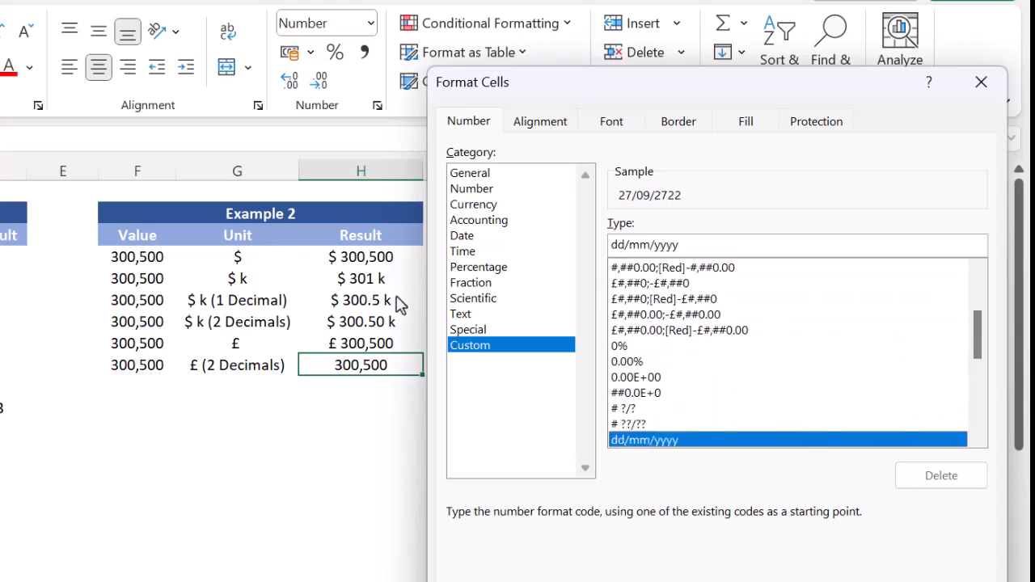
{"action": "key", "text": "Up"}
{"action": "key", "text": "Up"}
{"action": "key", "text": "Up"}
{"action": "key", "text": "Up"}
{"action": "key", "text": "Up"}
{"action": "key", "text": "Up"}
{"action": "key", "text": "Up"}
{"action": "key", "text": "Up"}
{"action": "key", "text": "Up"}
{"action": "key", "text": "Up"}
{"action": "key", "text": "Up"}
{"action": "key", "text": "Up"}
{"action": "key", "text": "Up"}
{"action": "key", "text": "Up"}
{"action": "key", "text": "Up"}
{"action": "key", "text": "Up"}
{"action": "key", "text": "Up"}
{"action": "key", "text": "Up"}
{"action": "key", "text": "Up"}
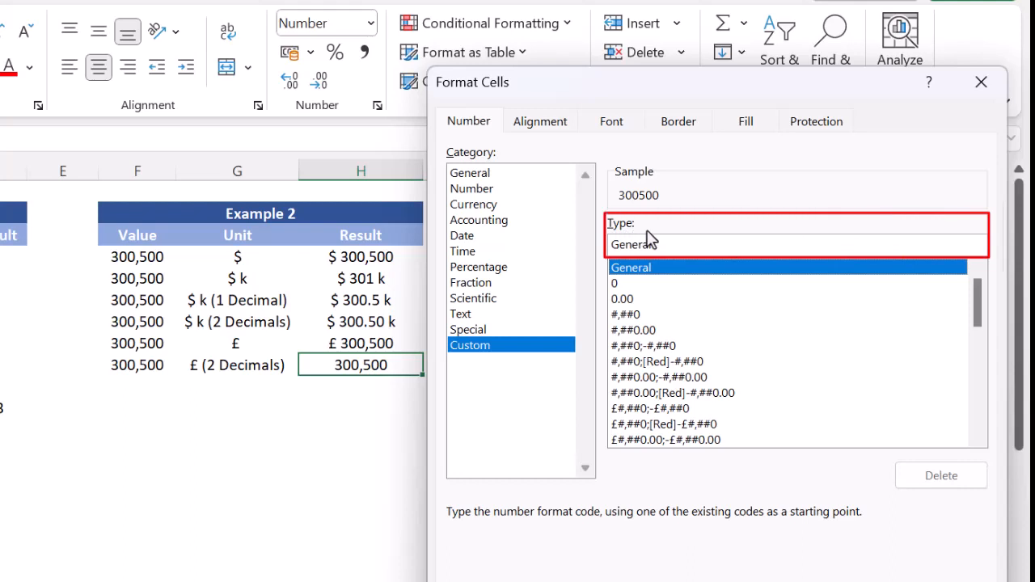
Replace the General code with the custom number format "£ 000,000.00" for H9, apply it and check the formatted cell.
{"action": "left_click_drag", "start_coordinate": [684, 246], "coordinate": [613, 247]}
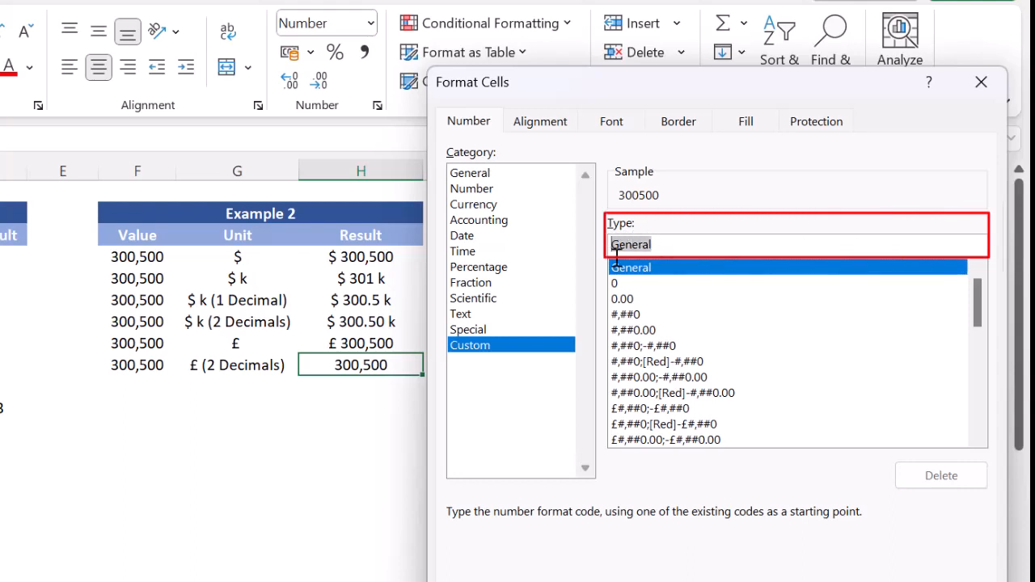
{"action": "key", "text": "BackSpace"}
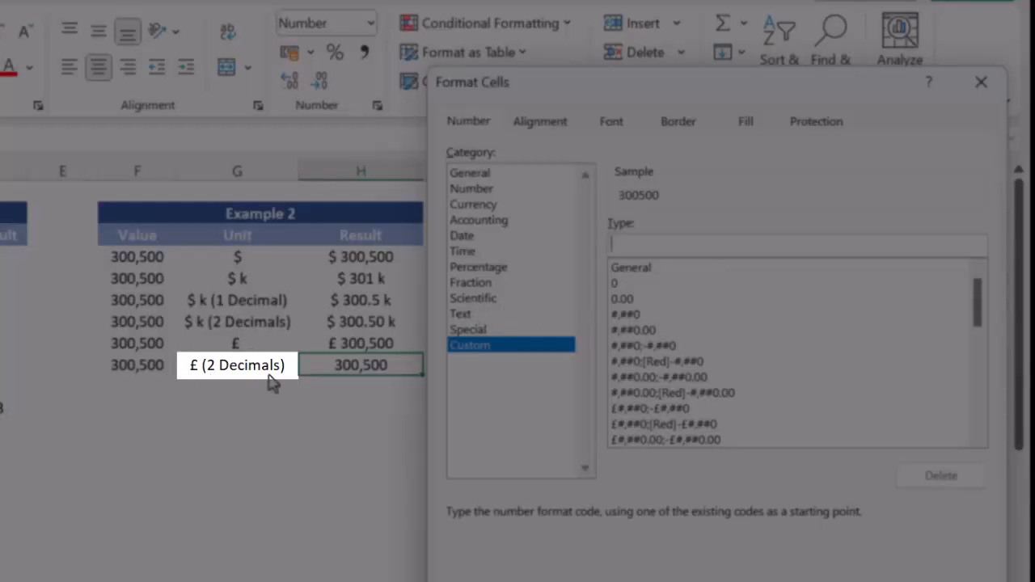
{"action": "type", "text": "£"}
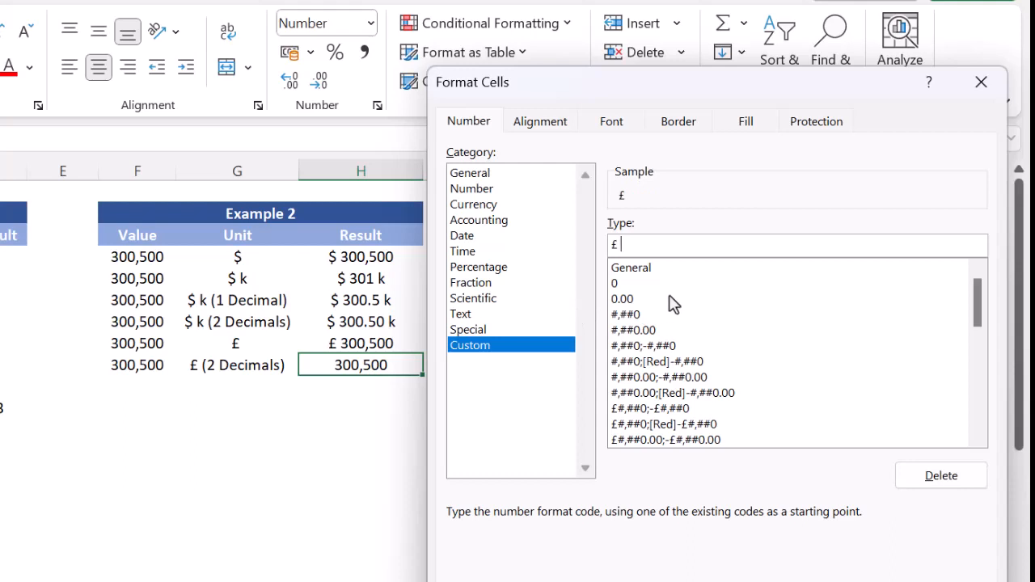
{"action": "type", "text": " 000,000.00"}
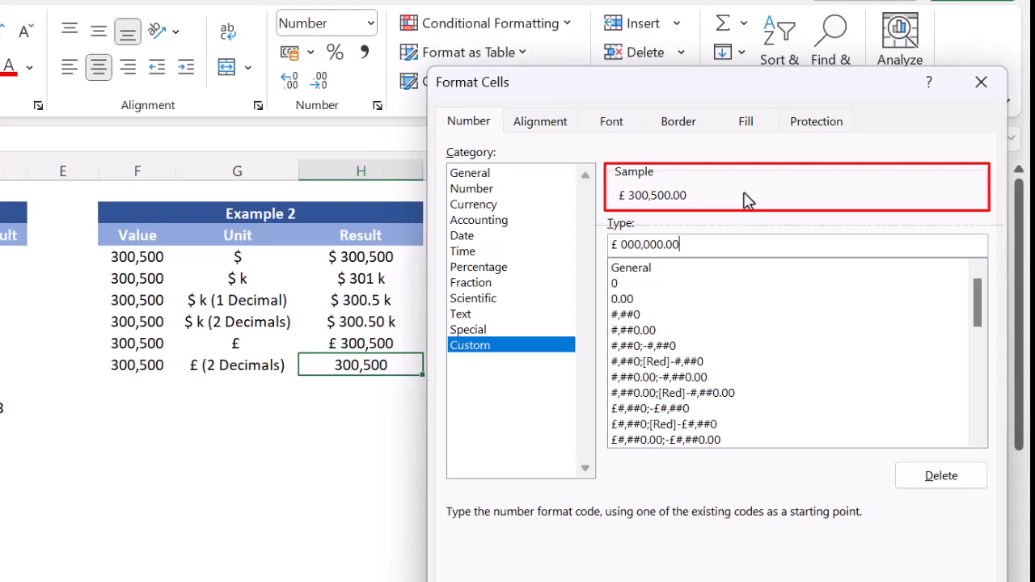
{"action": "key", "text": "Return"}
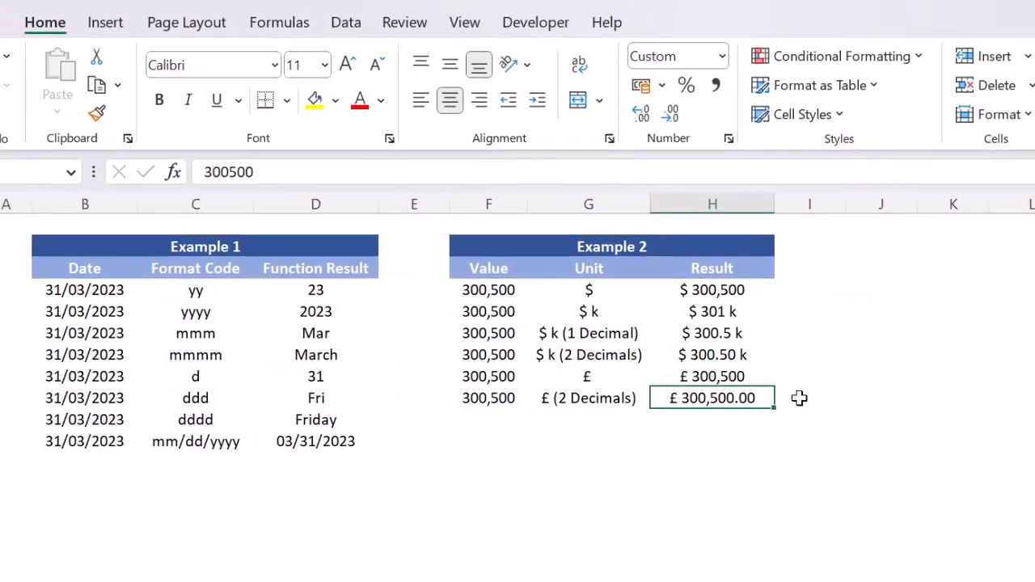
{"action": "left_click", "coordinate": [798, 398]}
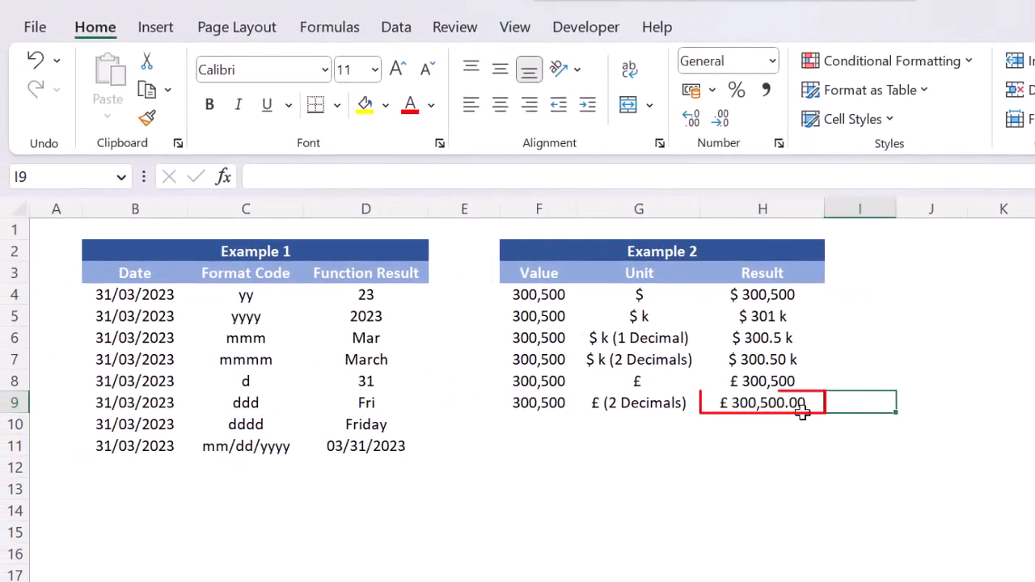
{"action": "left_click", "coordinate": [732, 404]}
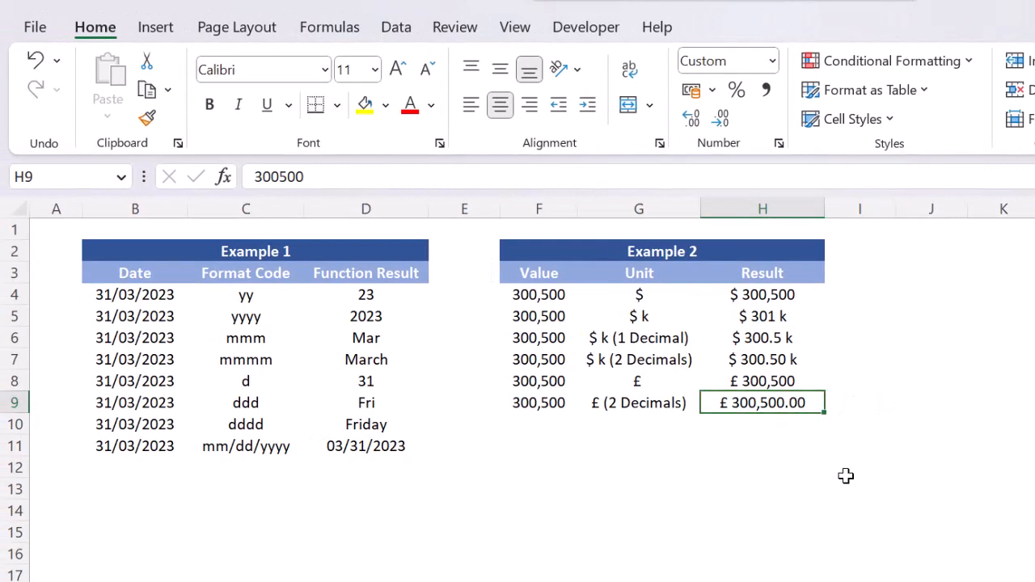
Enter the test value 876345 in H11, below the Example 2 table, and keep that cell selected.
{"action": "left_click", "coordinate": [791, 446]}
{"action": "type", "text": "876345"}
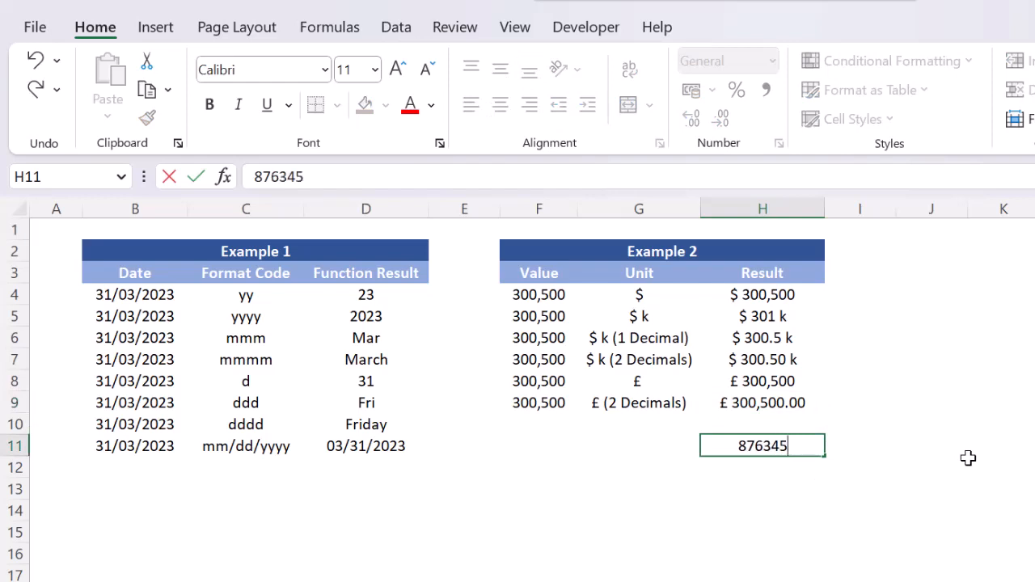
{"action": "key", "text": "Return"}
{"action": "key", "text": "Up"}
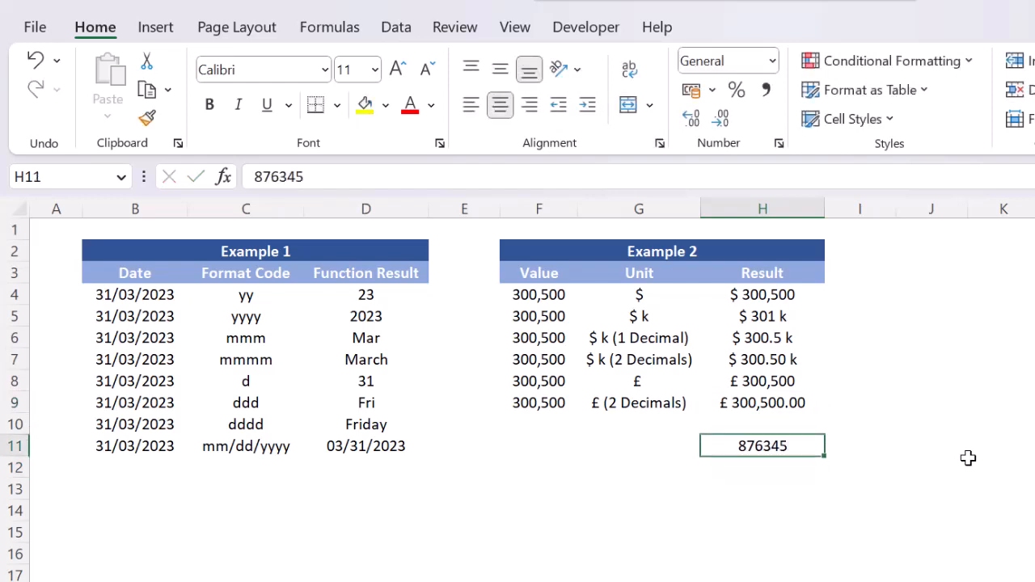
Format H11 with the saved custom number format "£ 000,000.00" from the list of existing codes.
{"action": "key", "text": "ctrl+1"}
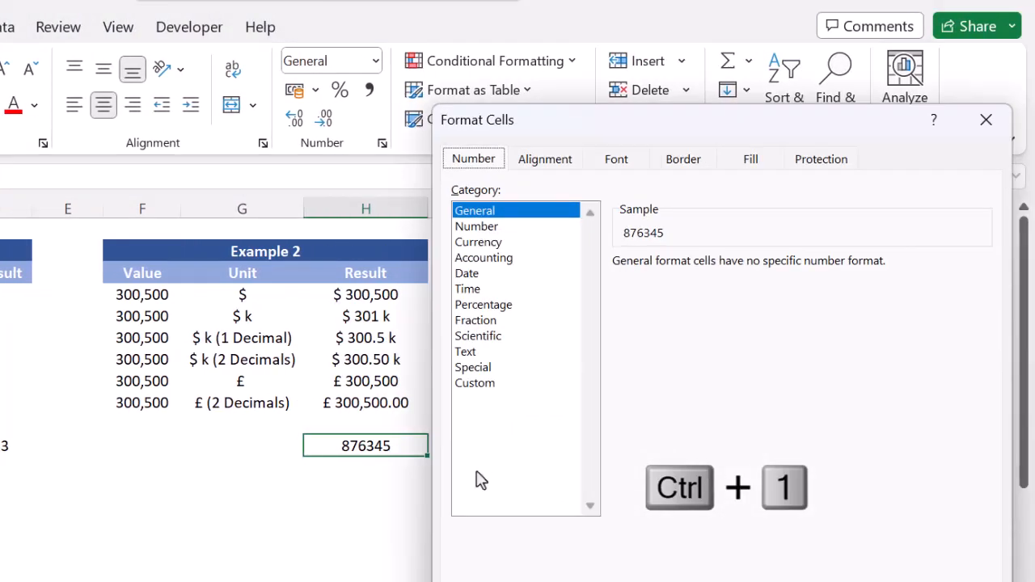
{"action": "left_click", "coordinate": [475, 383]}
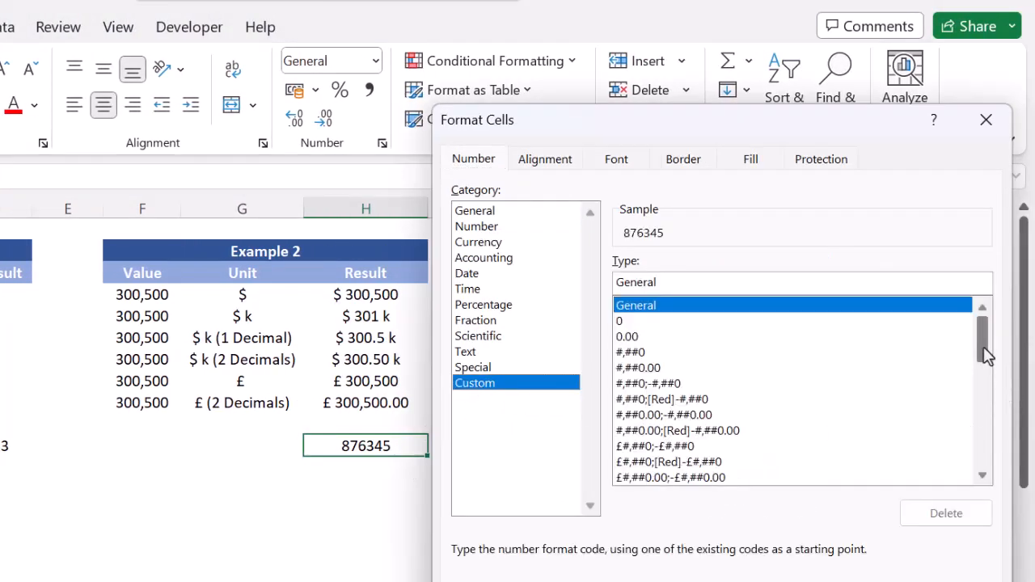
{"action": "left_click_drag", "start_coordinate": [979, 342], "coordinate": [991, 476]}
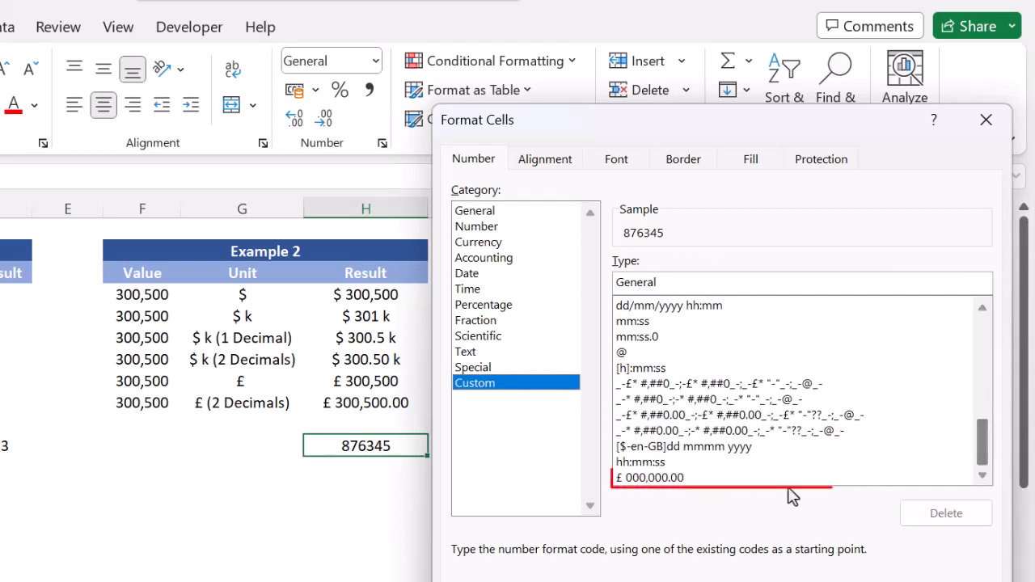
{"action": "left_click", "coordinate": [710, 479]}
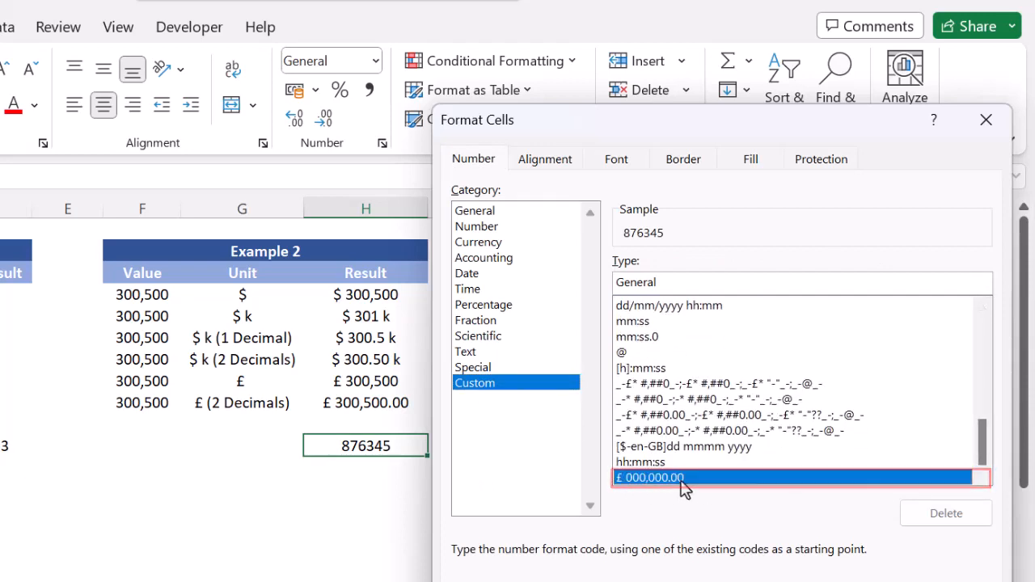
{"action": "key", "text": "Return"}
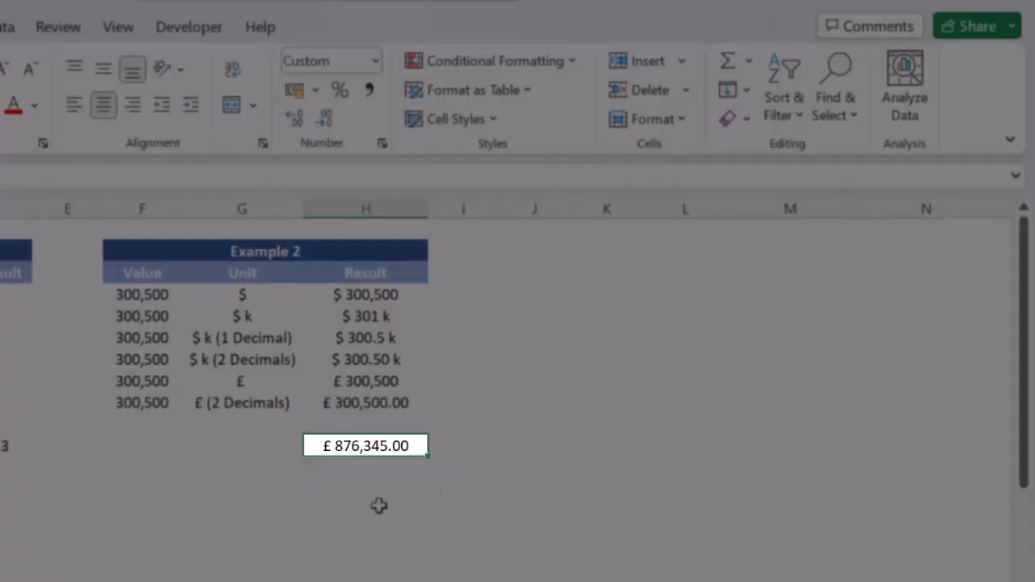
{"action": "left_click", "coordinate": [398, 485]}
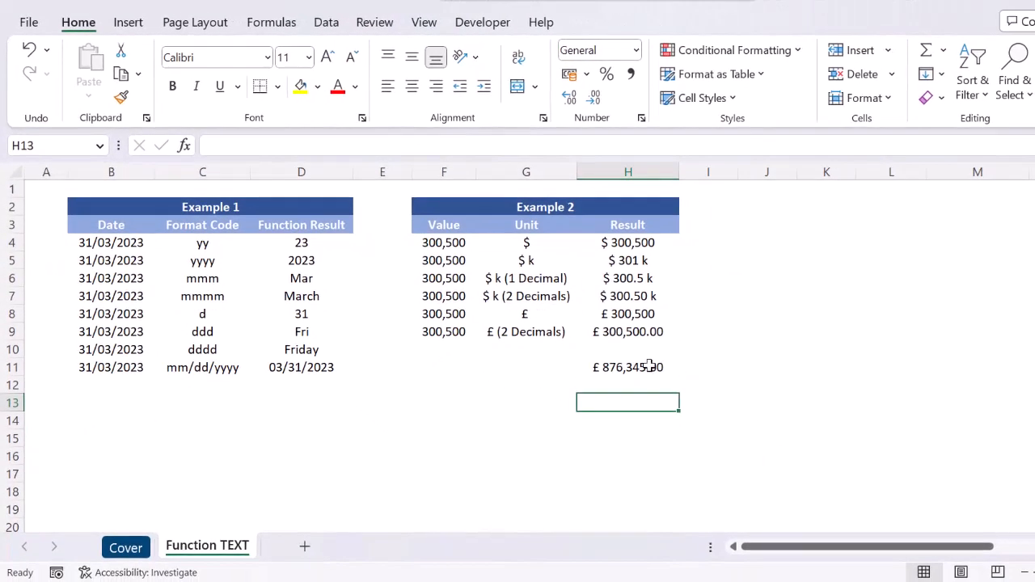
Clear the test value from H11 below the Example 2 table.
{"action": "left_click", "coordinate": [649, 366]}
{"action": "key", "text": "Delete"}
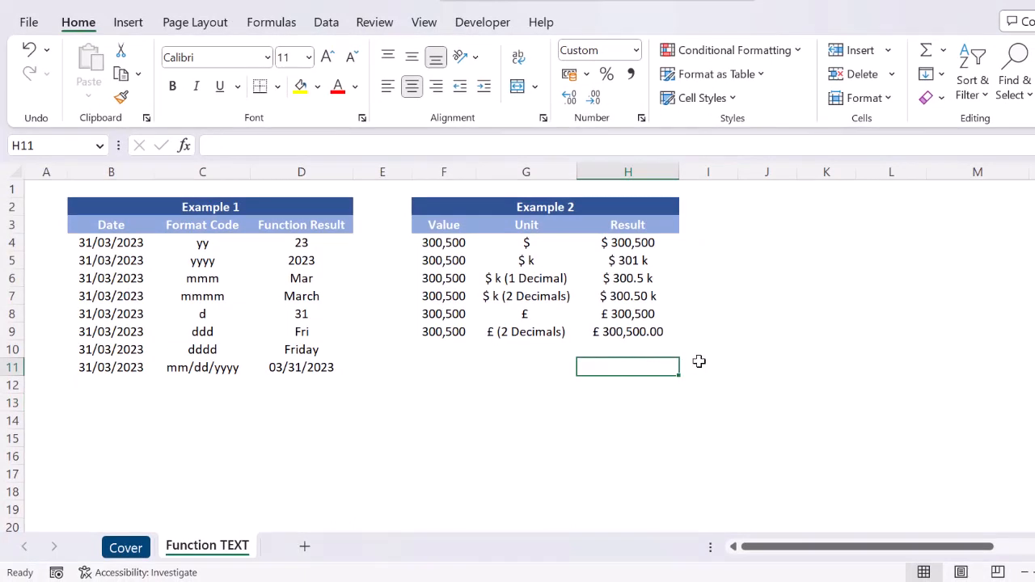